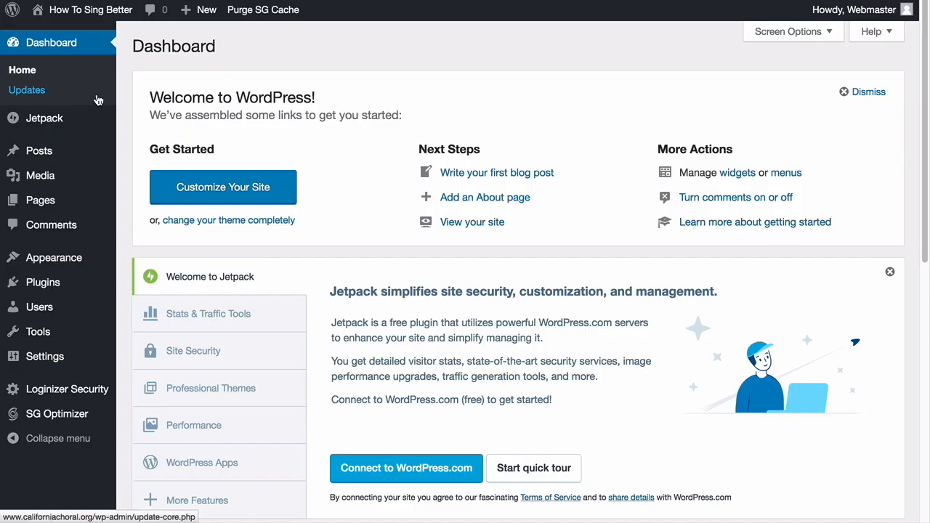
Select all plugins and bulk-deactivate Jetpack, Loginizer and SG Optimizer
mouse_move(52, 285)
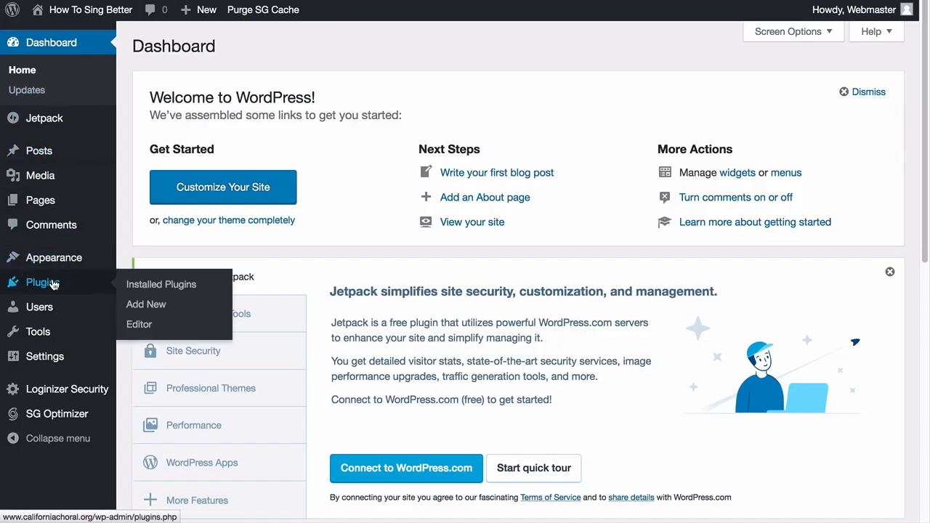
click(52, 286)
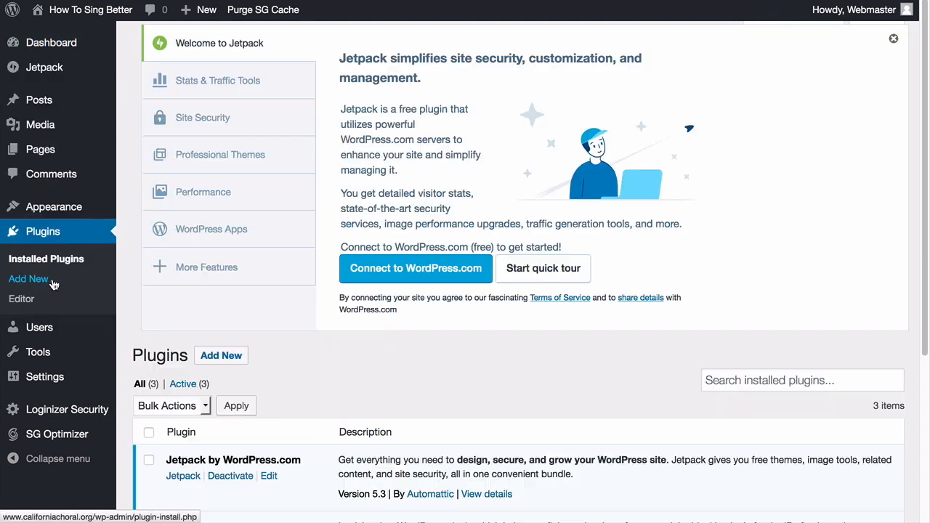
scroll(208, 244, down, 4)
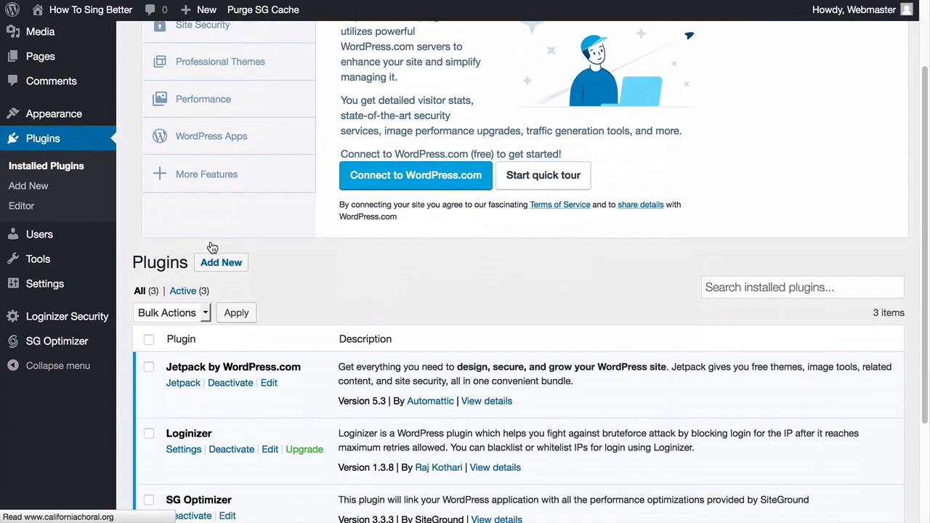
scroll(210, 242, down, 3)
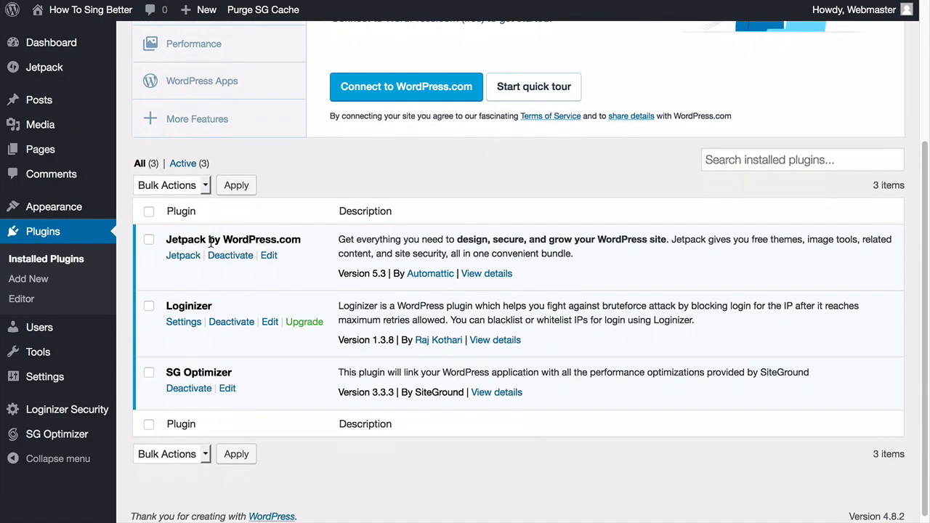
scroll(211, 244, down, 1)
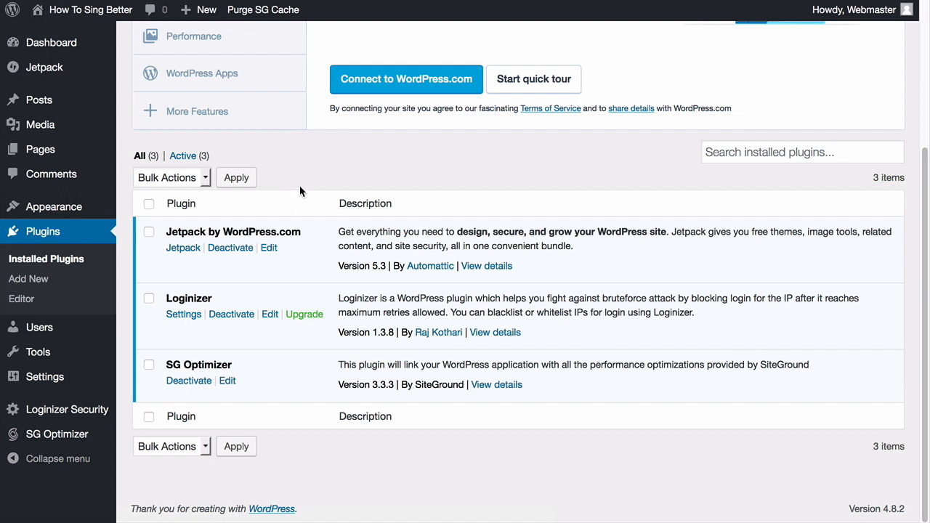
click(149, 206)
click(158, 178)
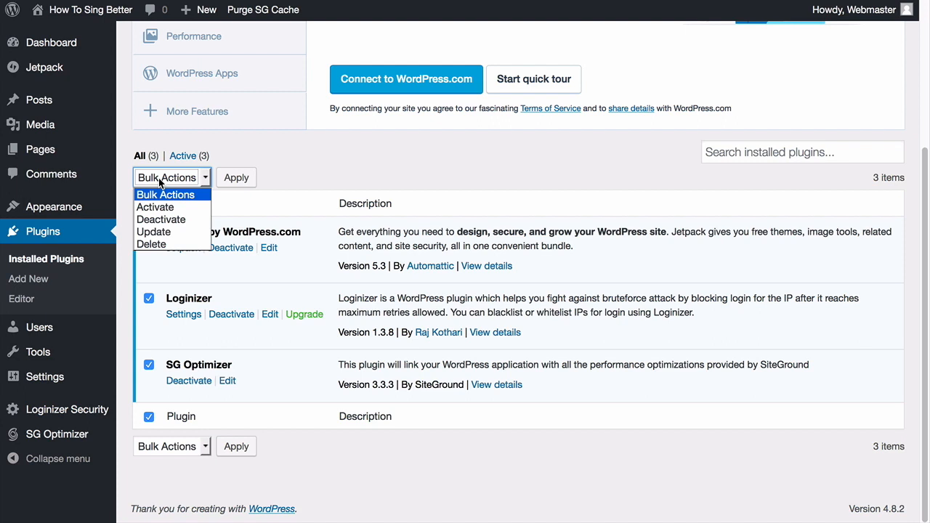
click(169, 219)
click(236, 178)
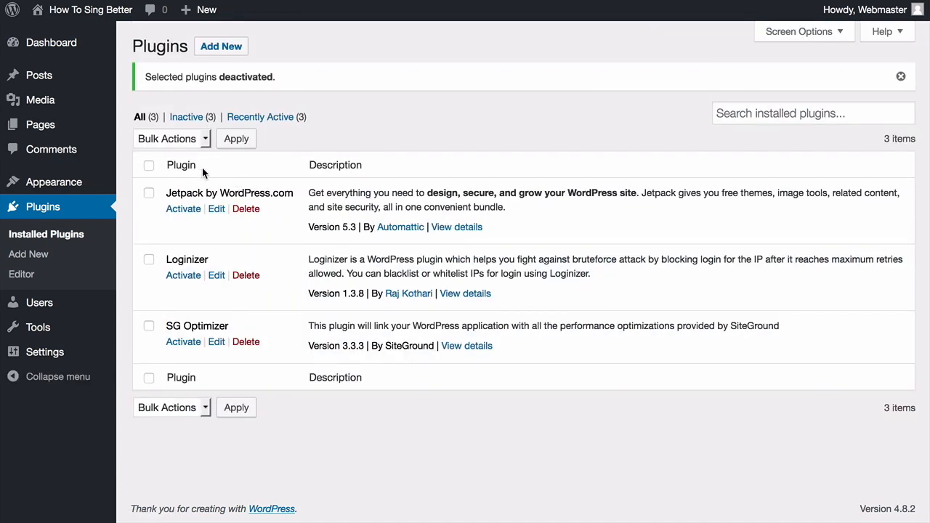
Bulk-delete the three deactivated plugins, confirming removal of their data
click(149, 166)
click(160, 141)
click(160, 208)
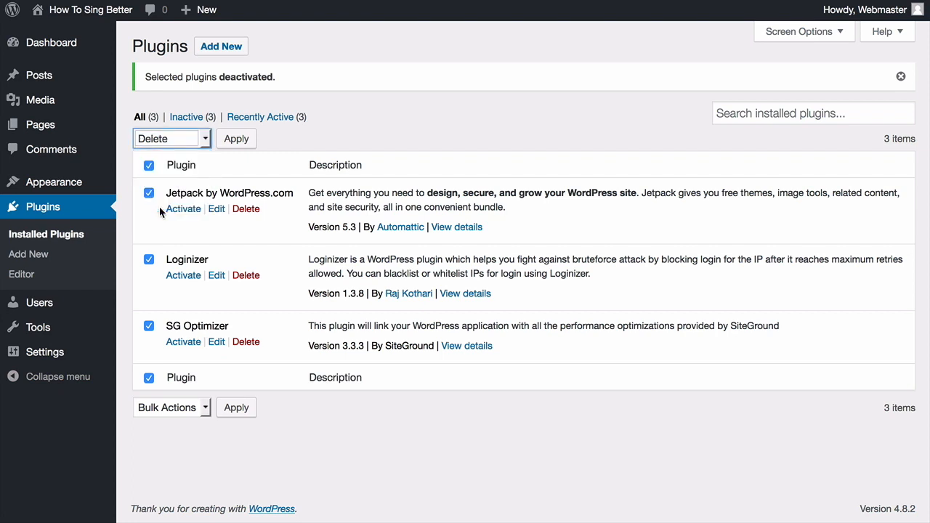
click(239, 140)
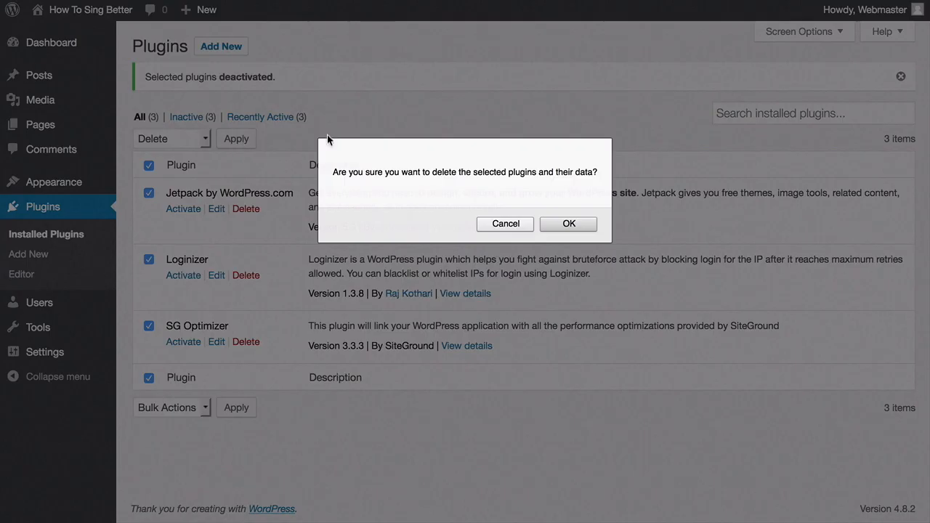
click(581, 225)
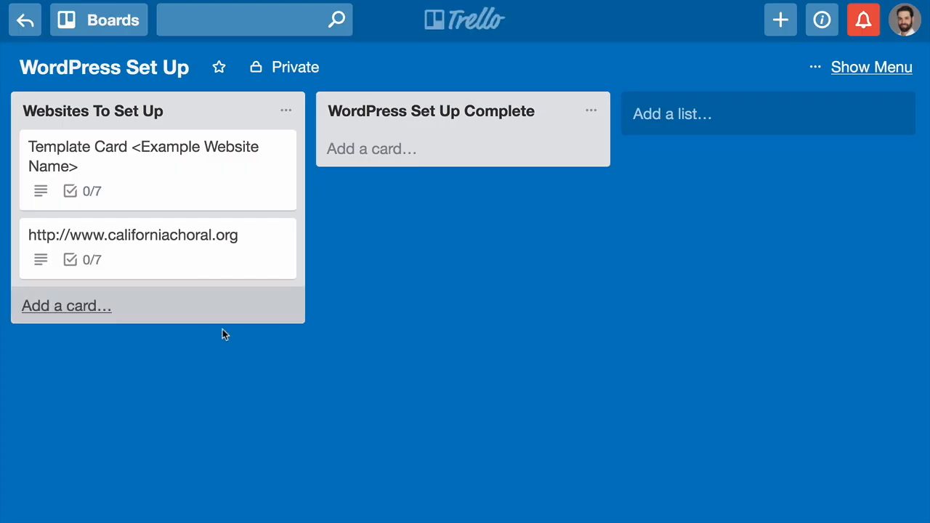
click(138, 250)
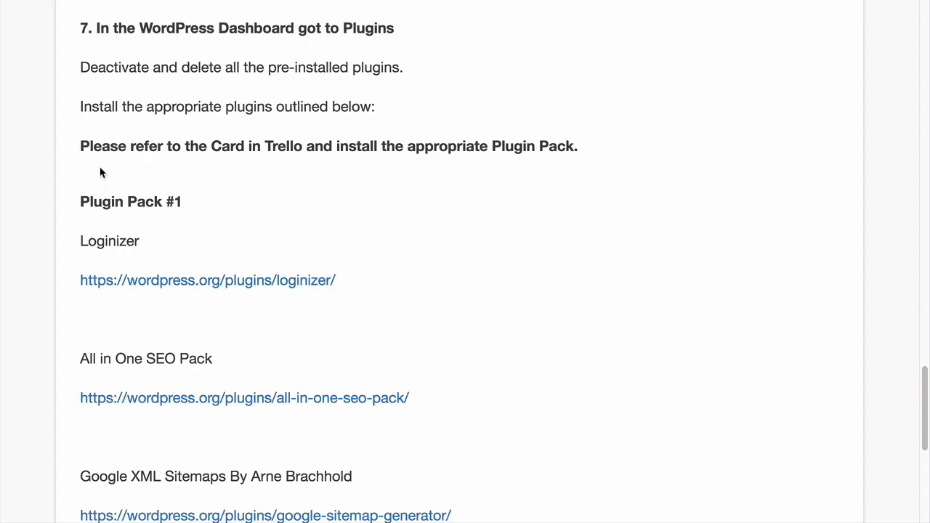
Open the Loginizer link under Plugin Pack #1 in a new tab and switch to it
scroll(100, 172, down, 2)
scroll(85, 180, down, 2)
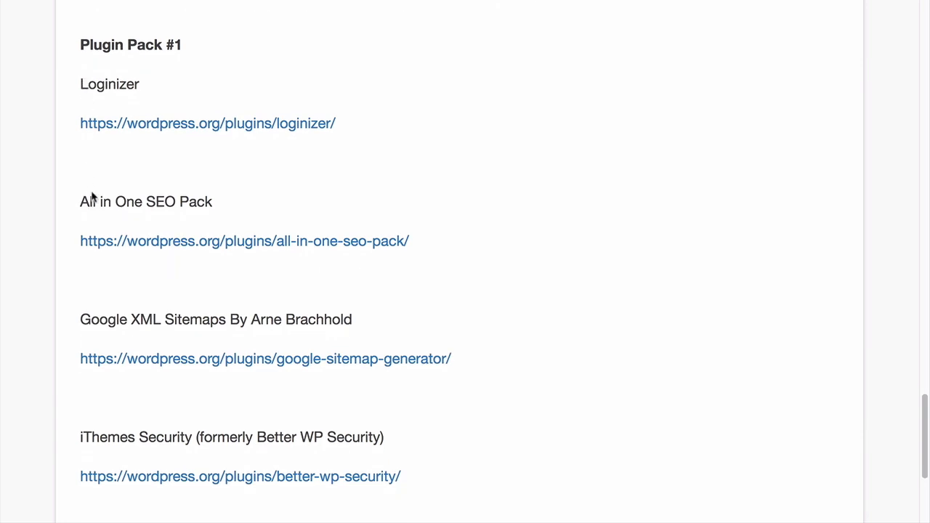
scroll(84, 295, down, 3)
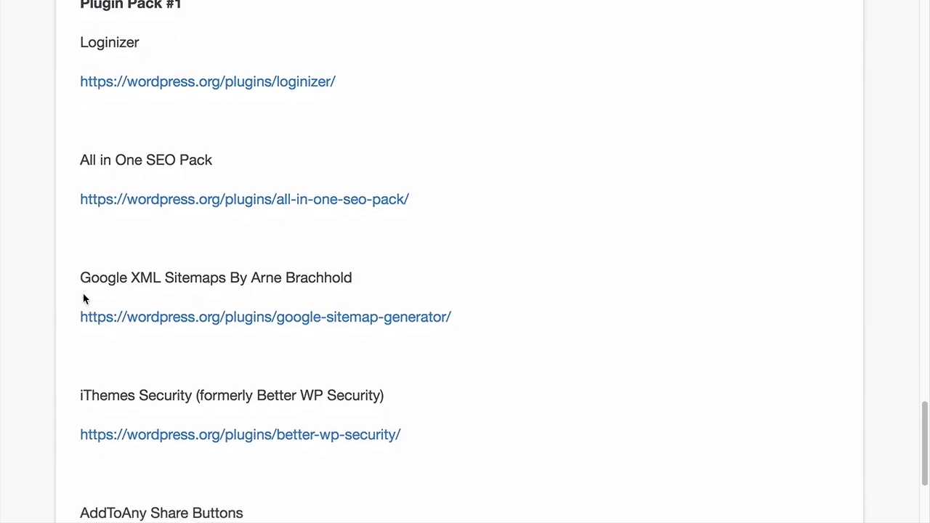
scroll(83, 299, down, 1)
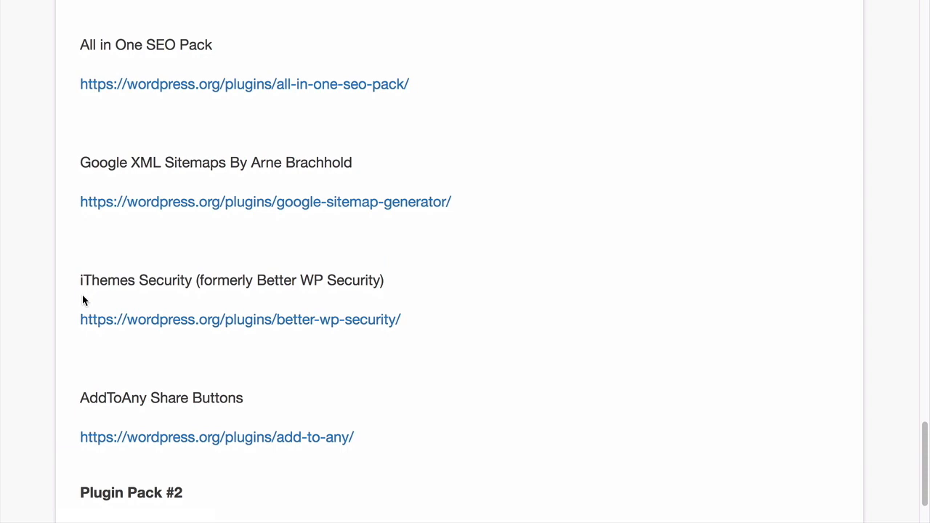
scroll(151, 352, up, 5)
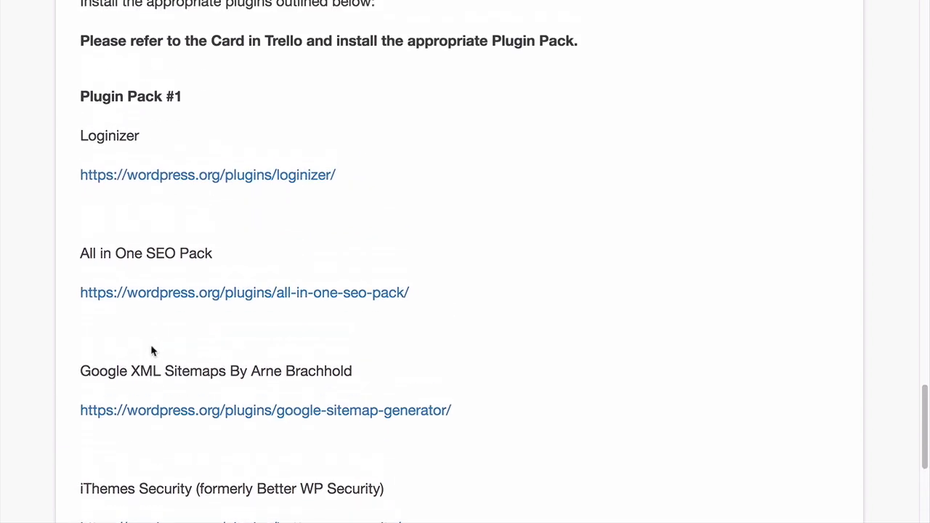
scroll(146, 329, down, 2)
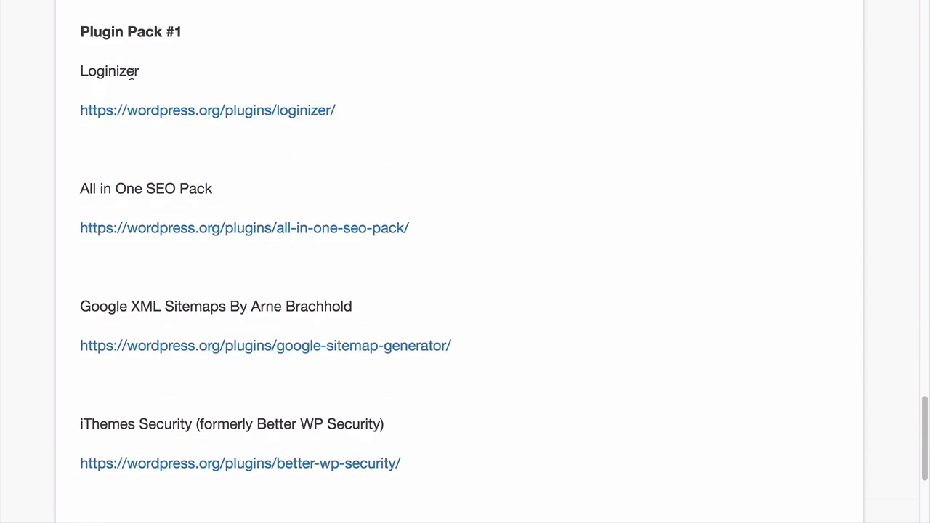
scroll(135, 93, down, 1)
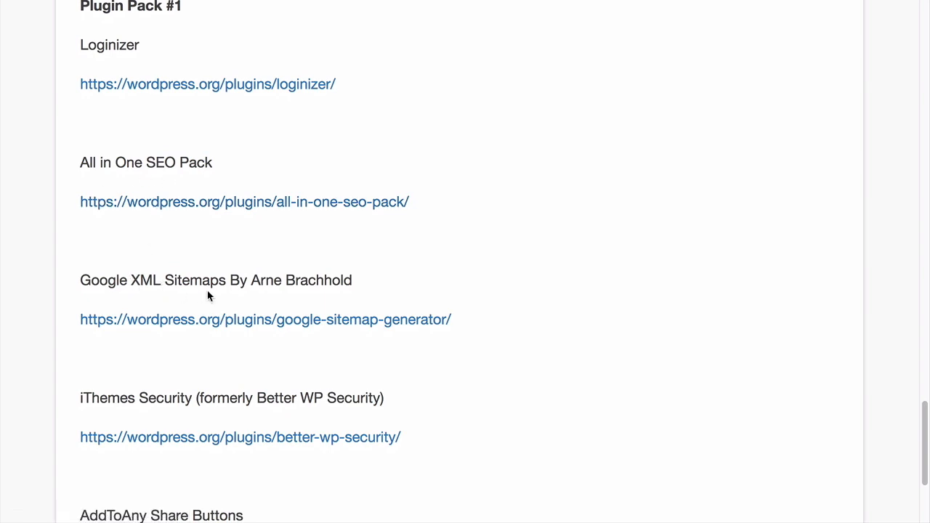
scroll(203, 298, down, 1)
scroll(169, 346, down, 1)
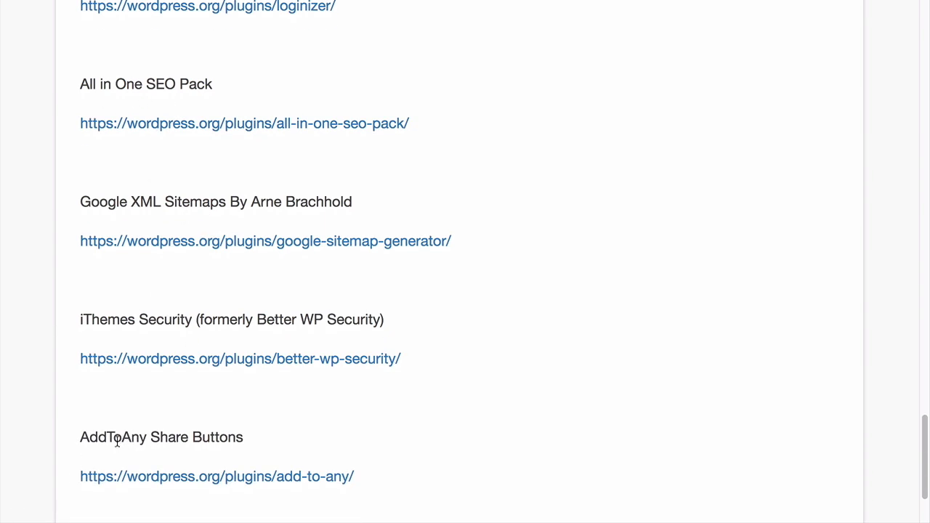
scroll(135, 437, down, 1)
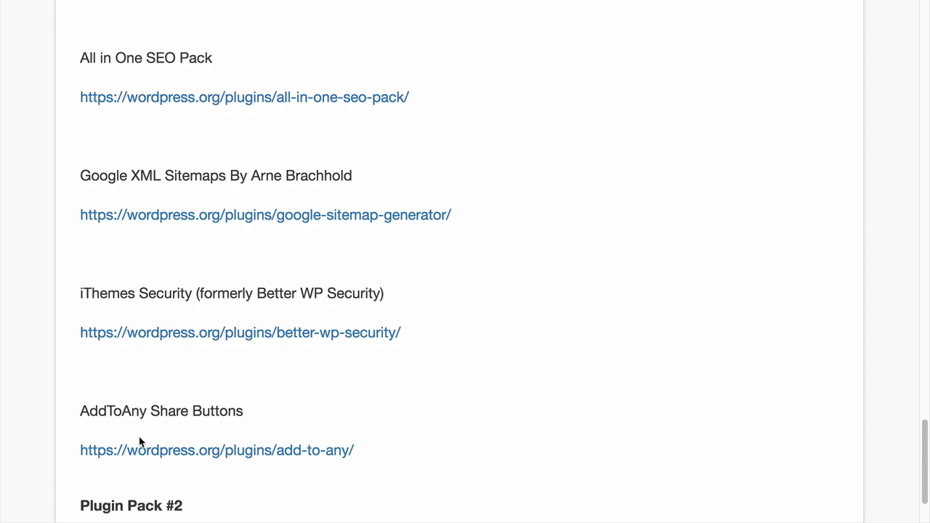
scroll(140, 439, up, 3)
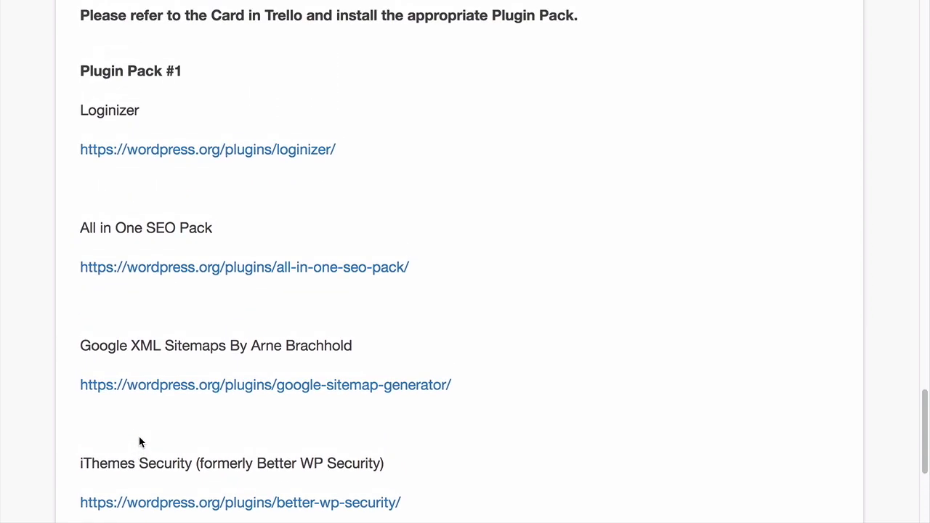
scroll(140, 438, down, 1)
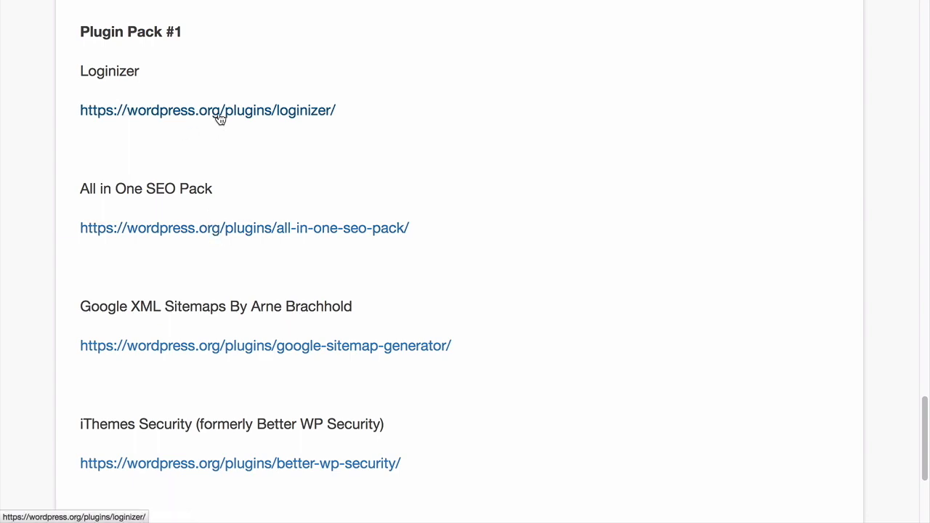
right_click(261, 118)
click(285, 118)
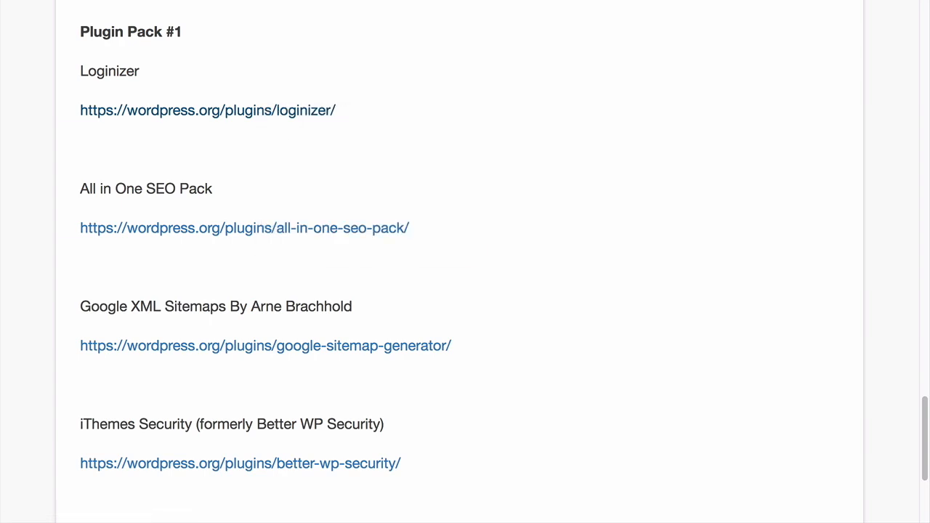
key(ctrl+Tab)
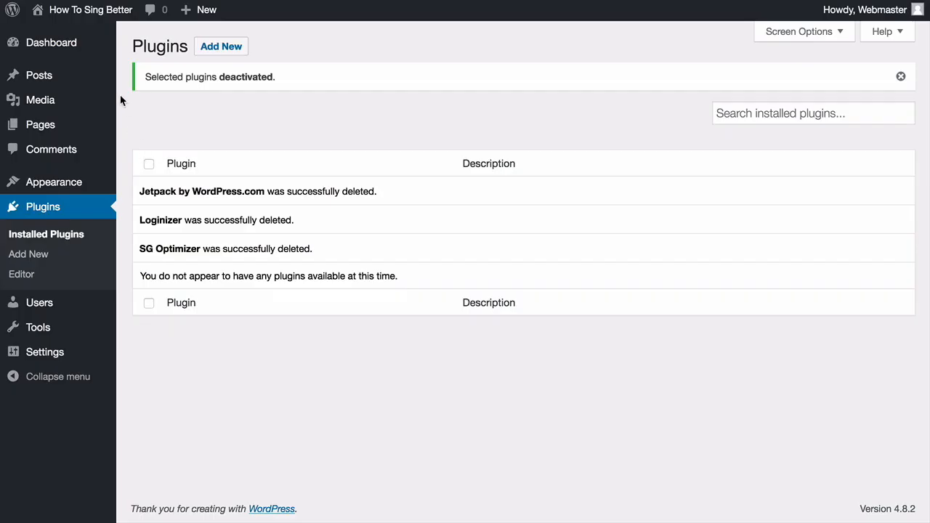
Refresh the now-empty Plugins list and go to Add New
click(43, 210)
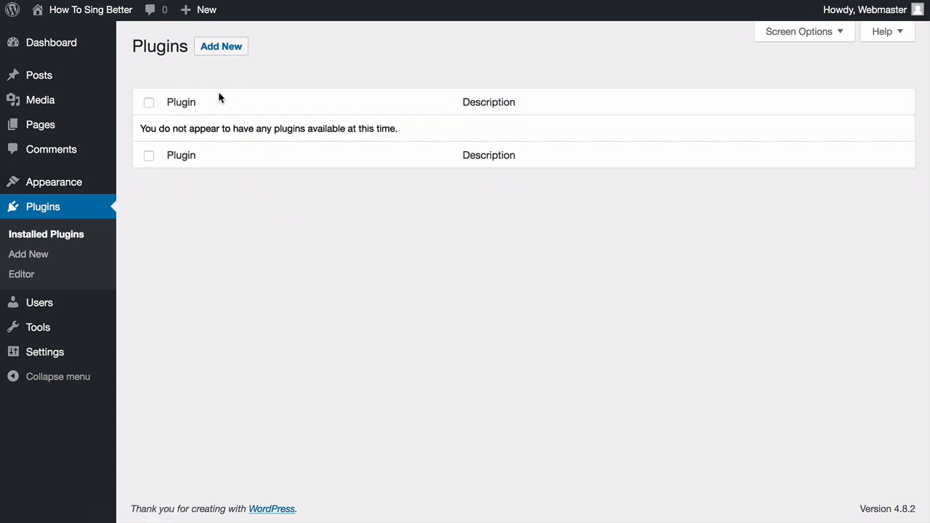
click(228, 48)
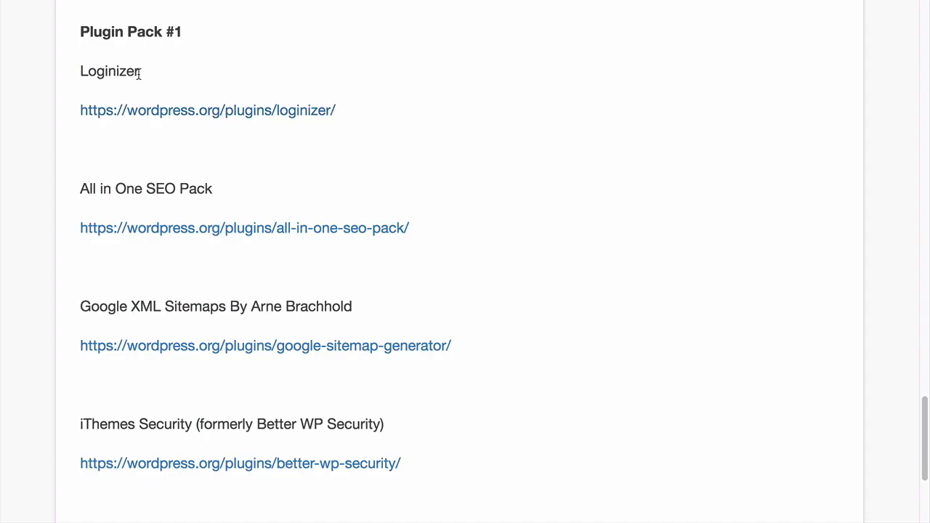
Search Add Plugins for the copied name 'Loginizer', then install and activate it
drag(139, 75, 80, 72)
key(ctrl+c)
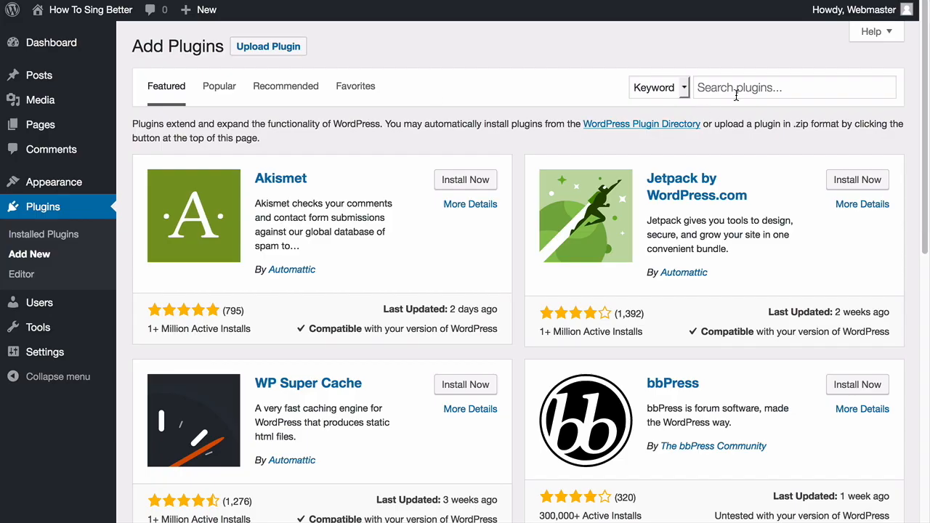
click(738, 88)
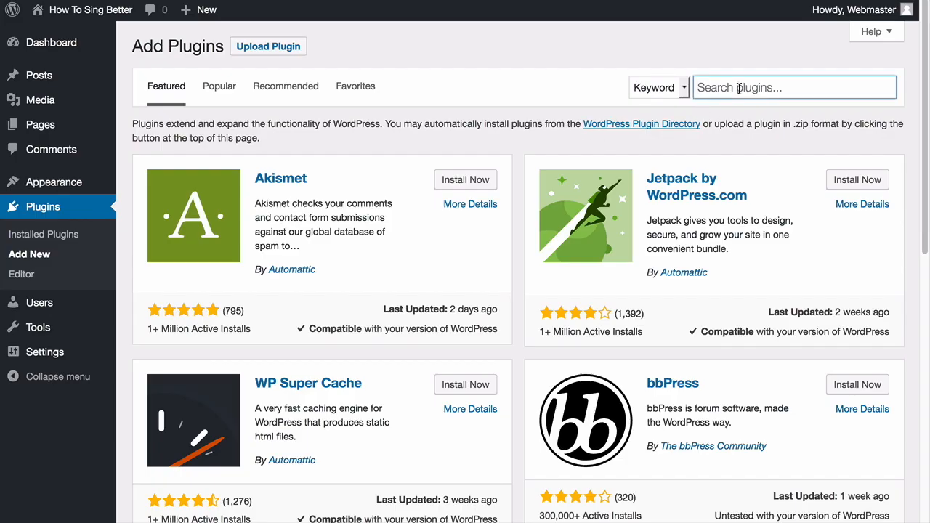
key(ctrl+v)
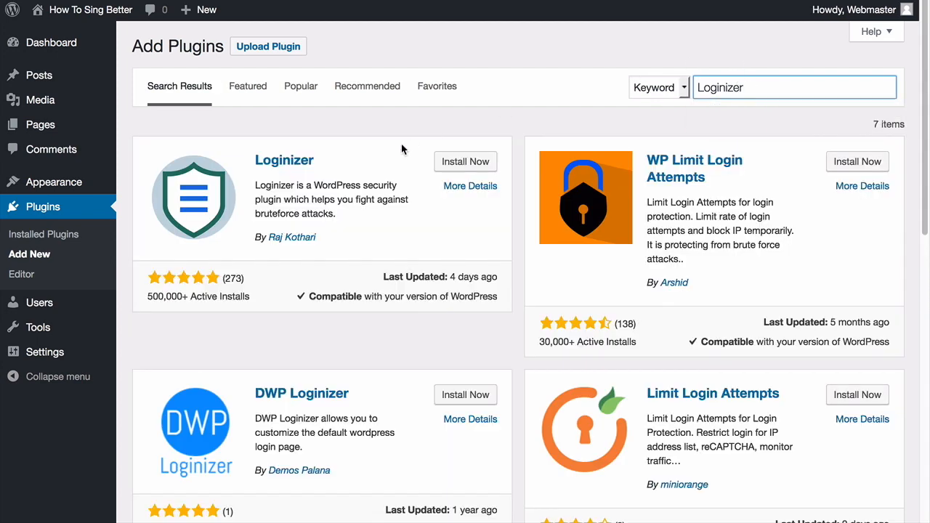
click(465, 161)
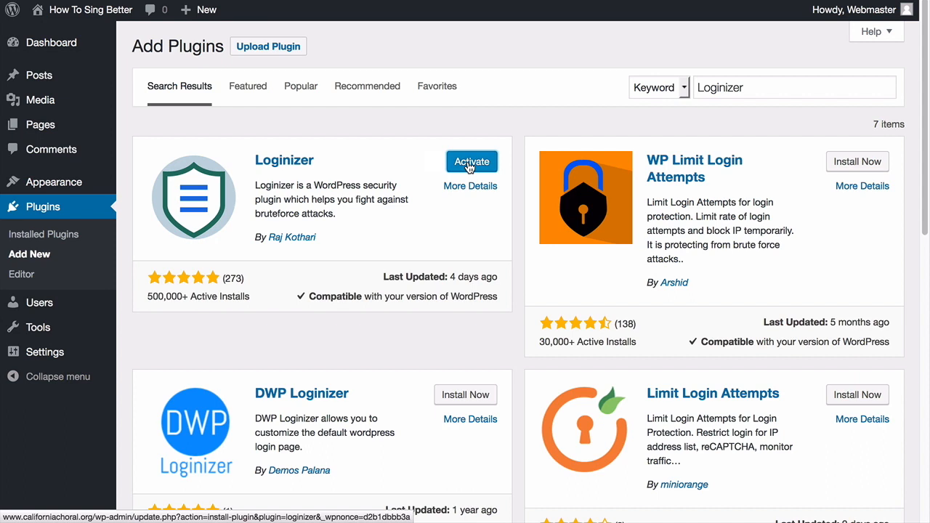
click(469, 164)
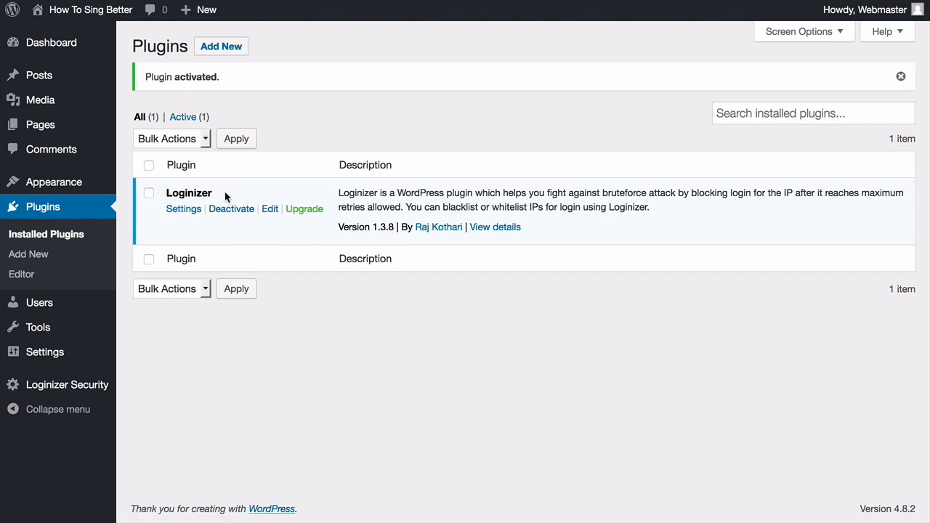
Copy 'All in One SEO Pack' from the instructions, then search, install and activate it
click(226, 54)
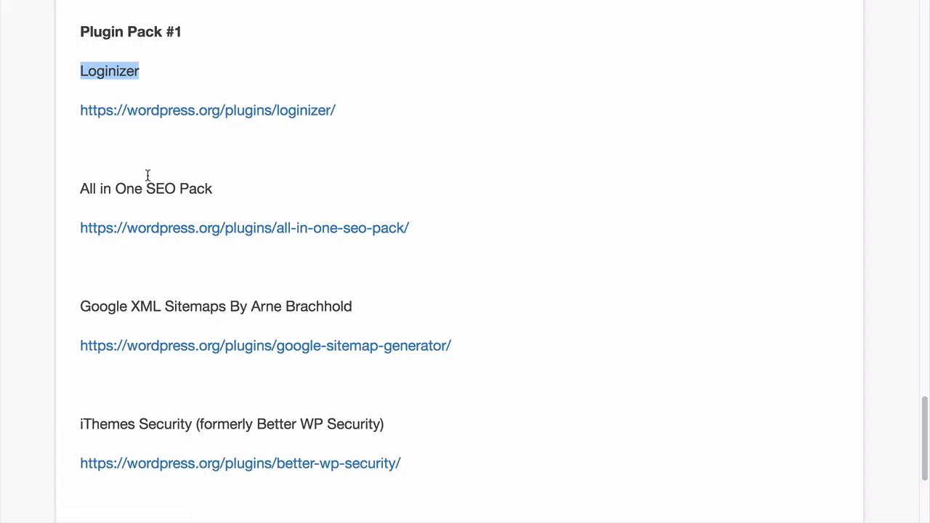
click(147, 169)
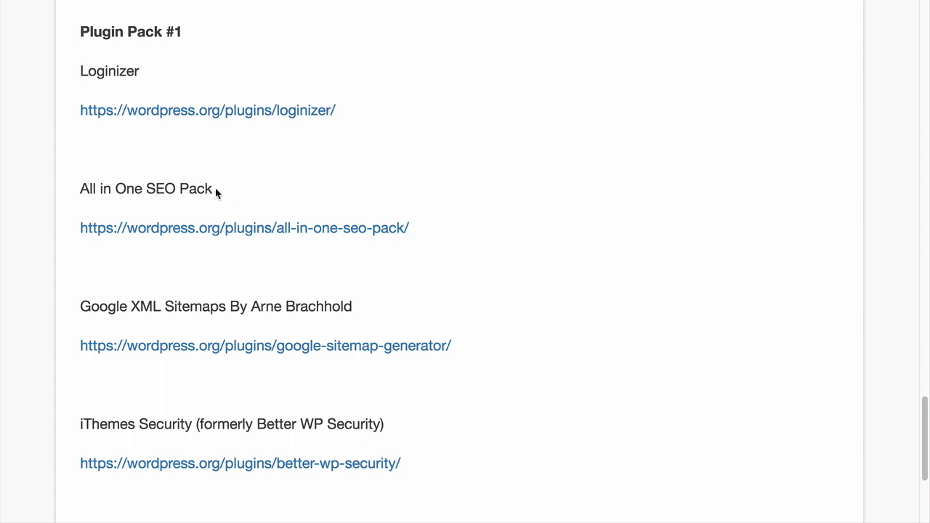
drag(211, 191, 82, 189)
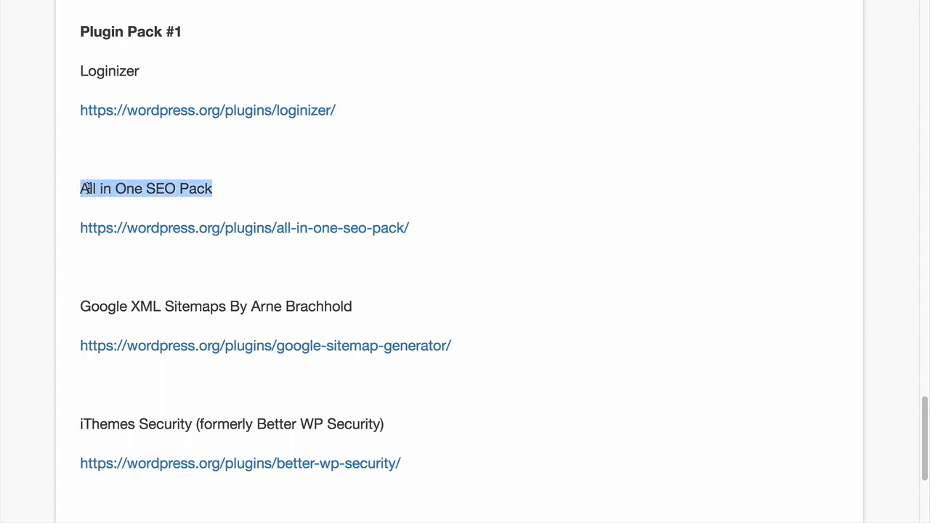
right_click(88, 189)
click(116, 195)
key(alt+Tab)
right_click(746, 87)
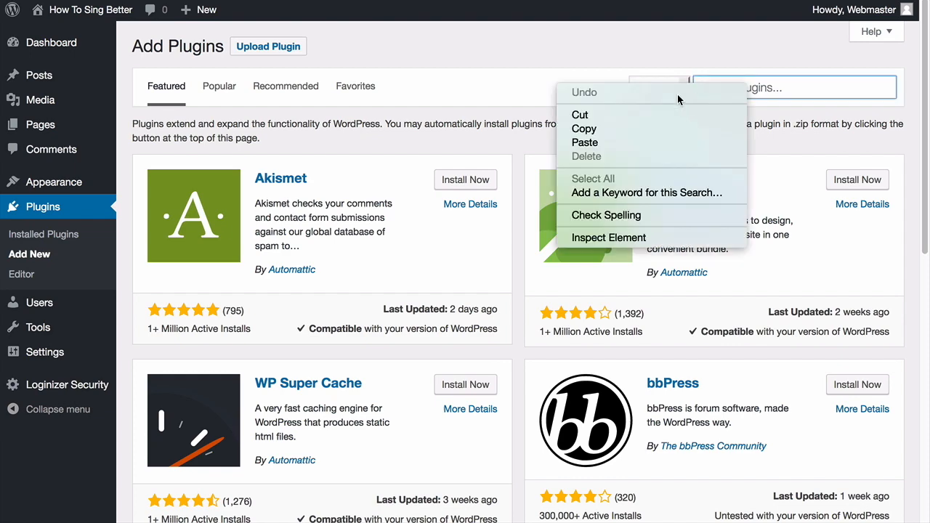
click(635, 143)
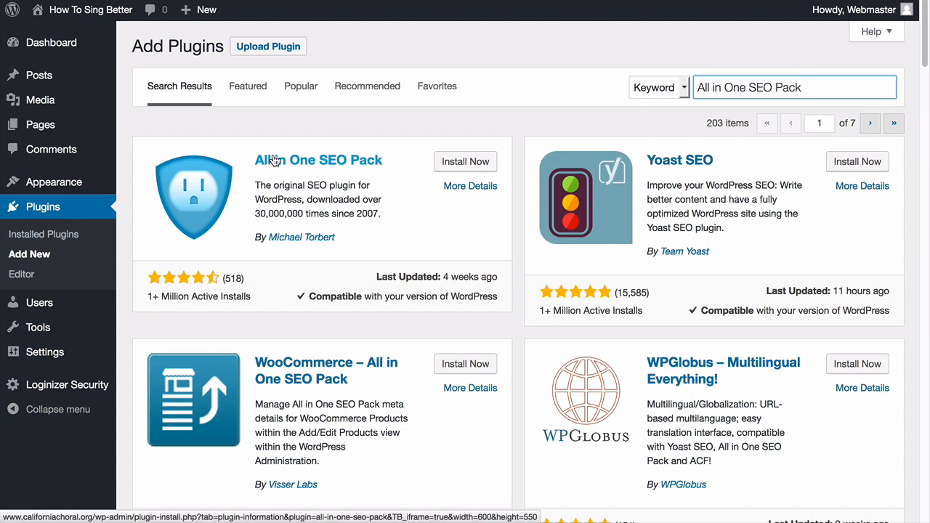
click(458, 162)
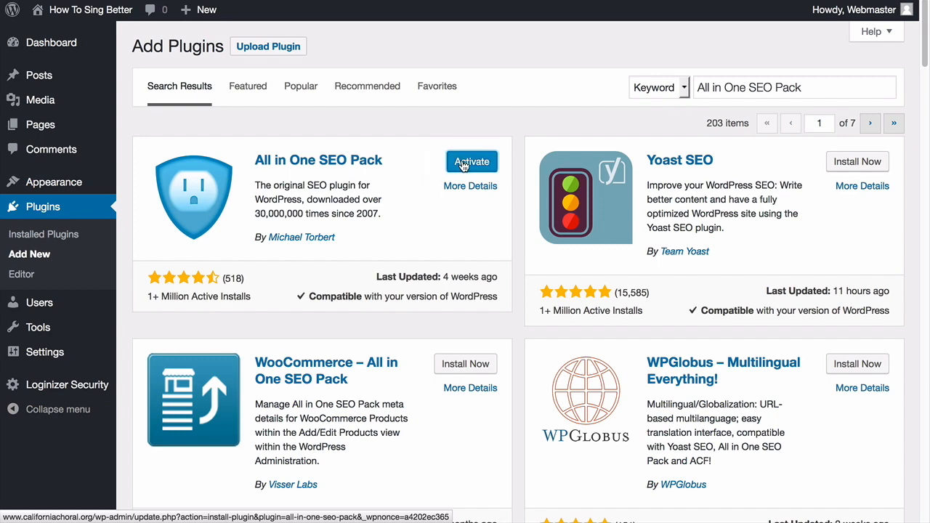
click(463, 163)
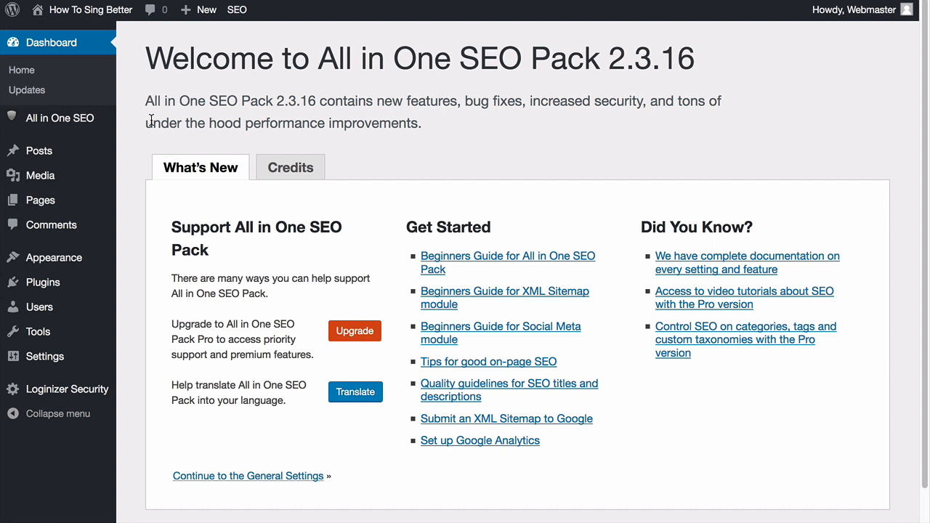
click(40, 283)
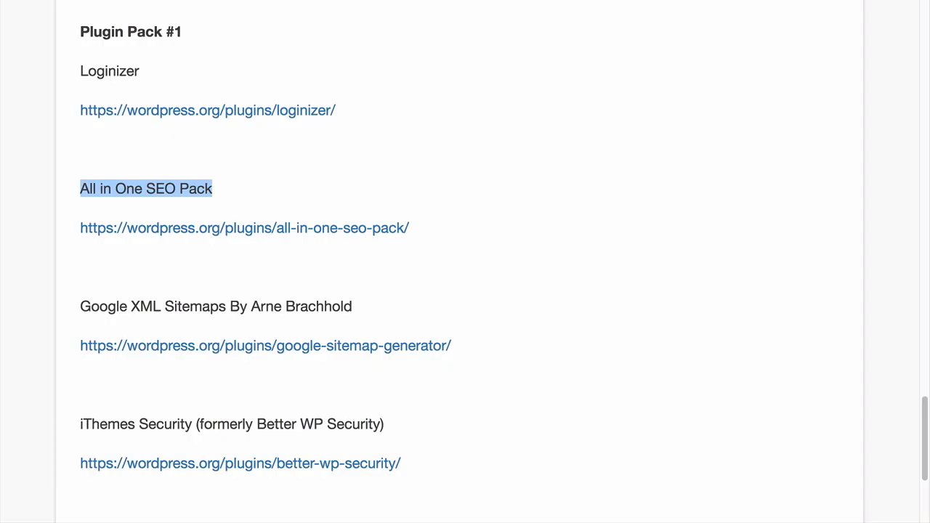
Copy 'Google XML Sitemaps By Arne Brachhold', then search for, install and activate it
click(108, 307)
drag(82, 306, 354, 306)
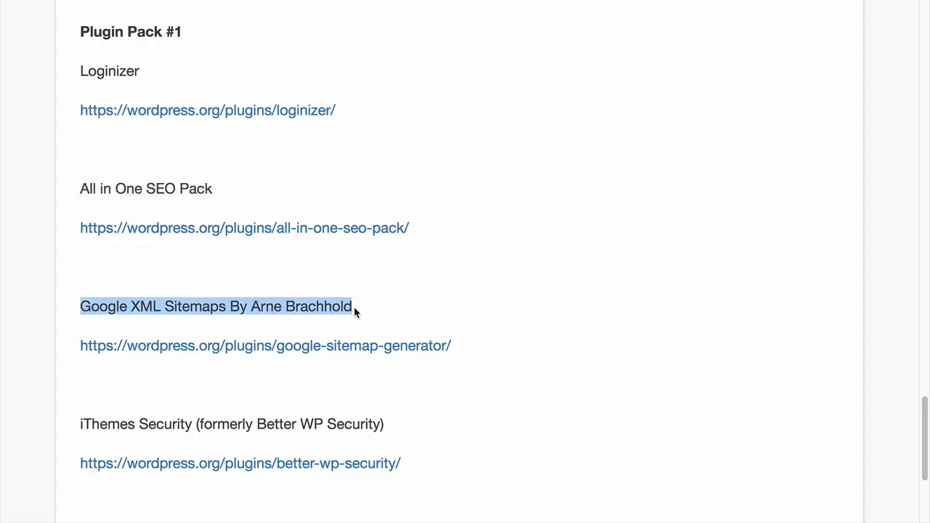
right_click(287, 306)
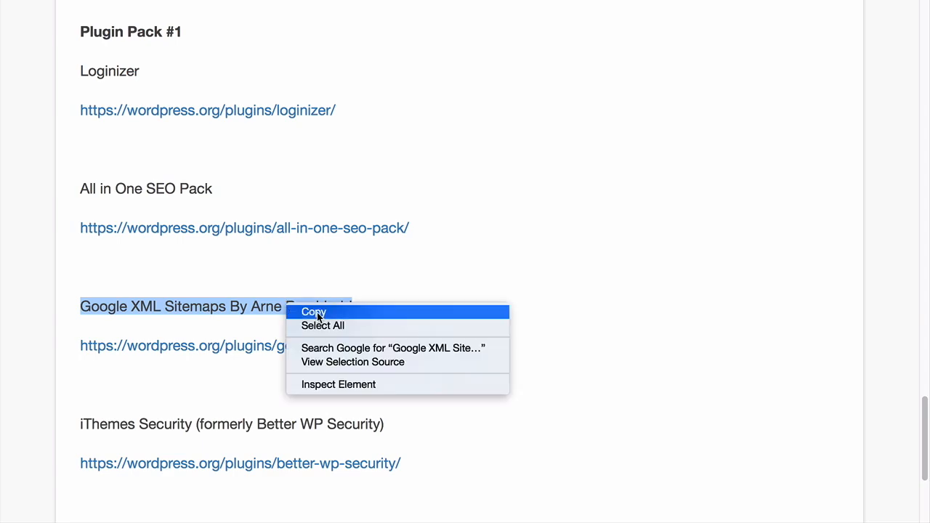
click(316, 313)
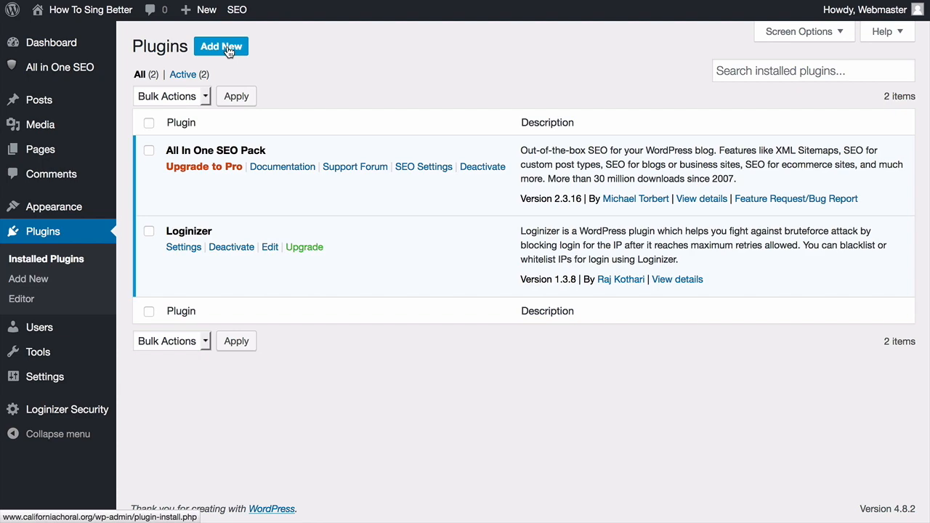
click(228, 50)
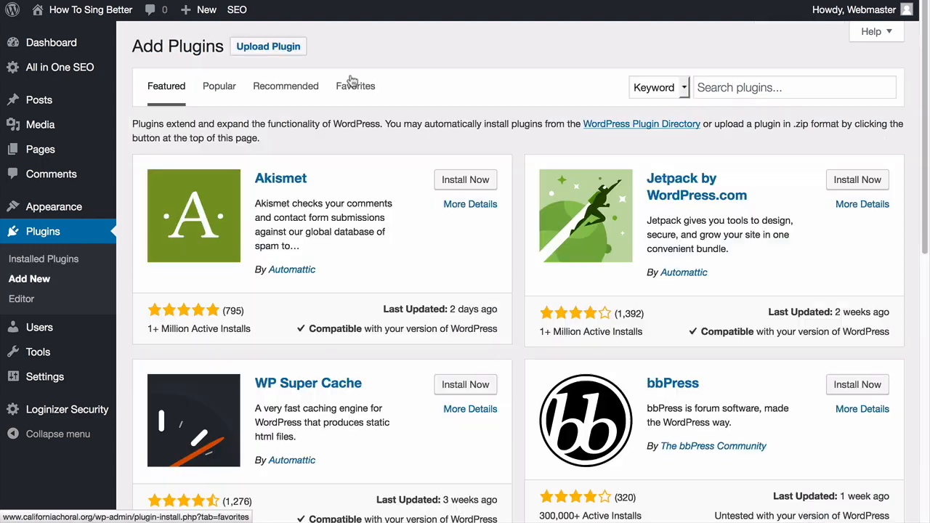
click(731, 86)
right_click(733, 85)
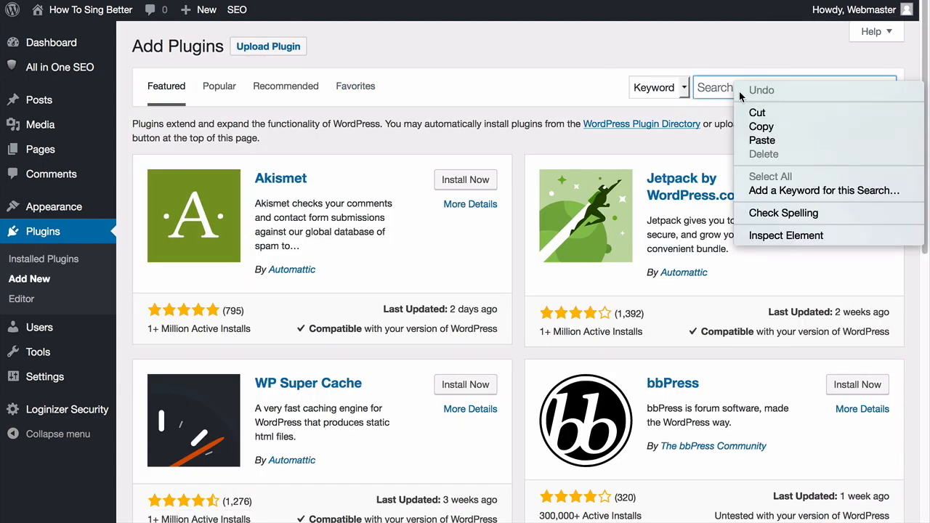
click(762, 140)
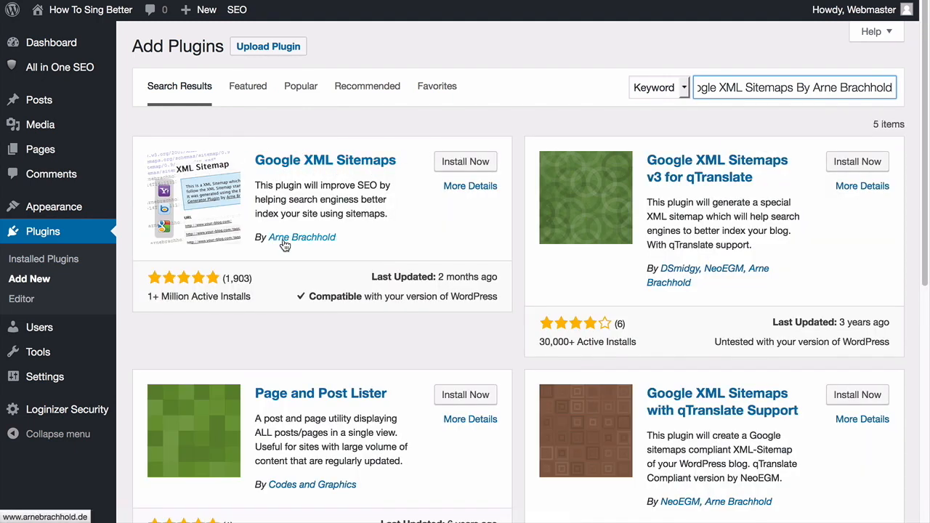
click(465, 163)
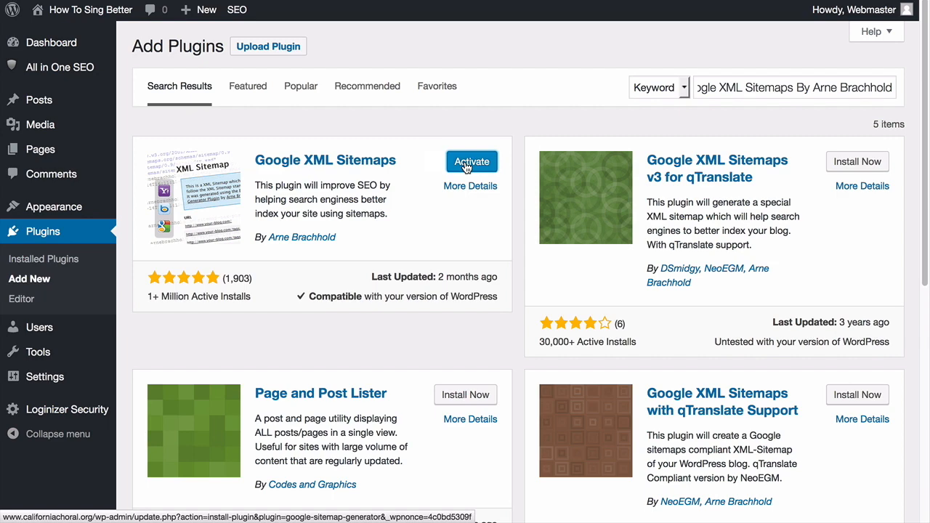
click(466, 162)
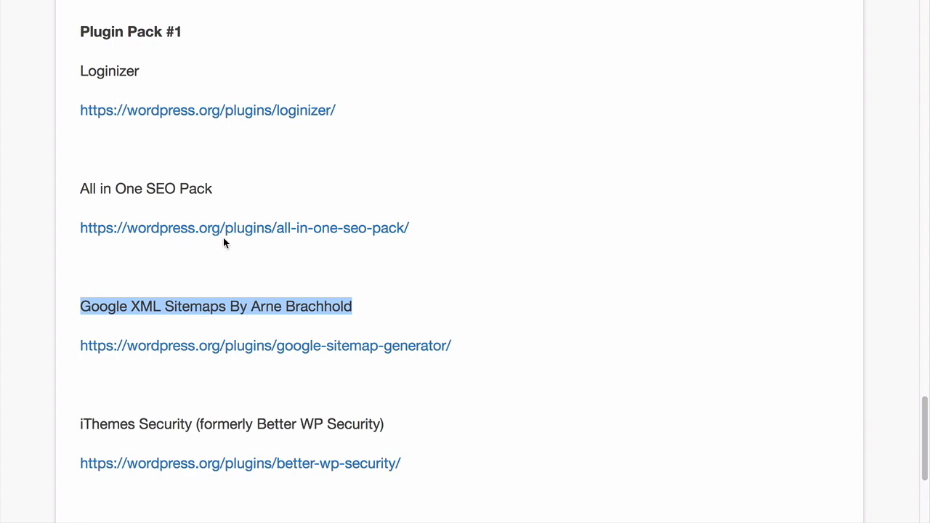
scroll(222, 236, down, 3)
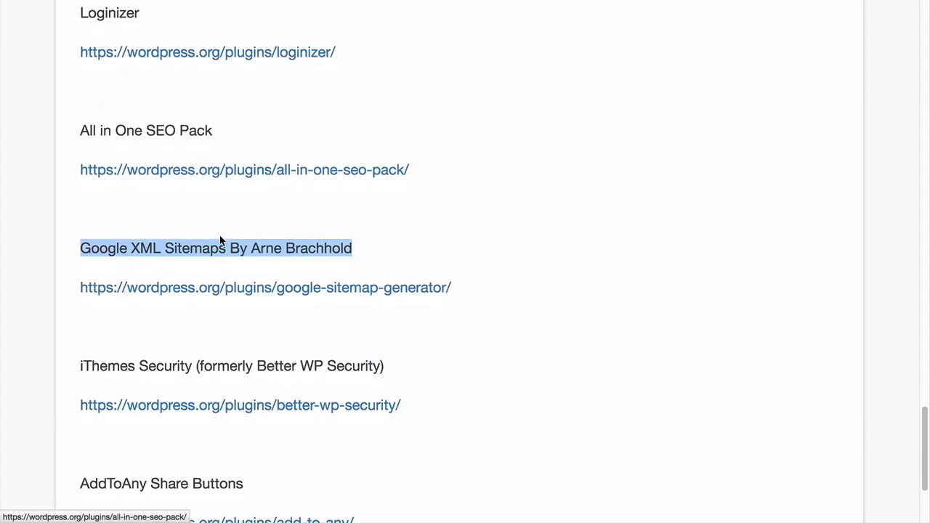
Copy the iThemes Security name, then search for, install and activate it
triple_click(164, 335)
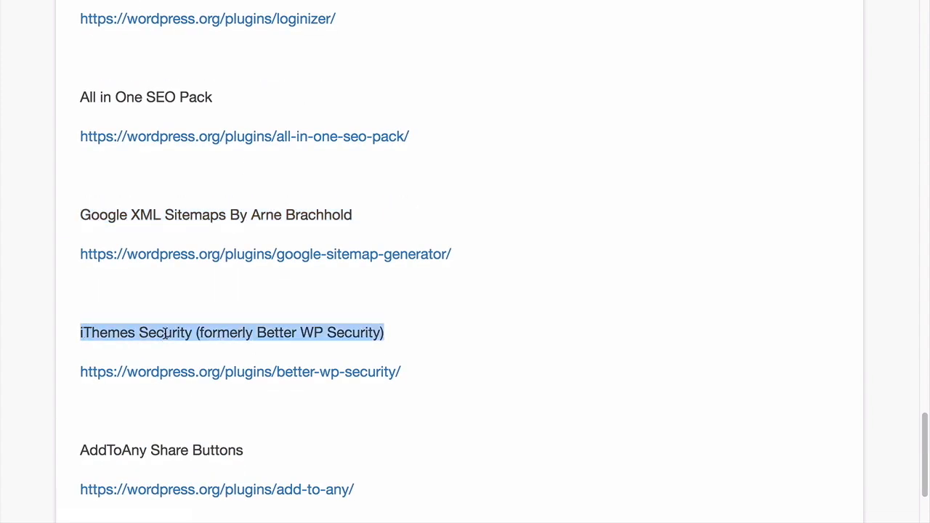
right_click(165, 335)
click(187, 340)
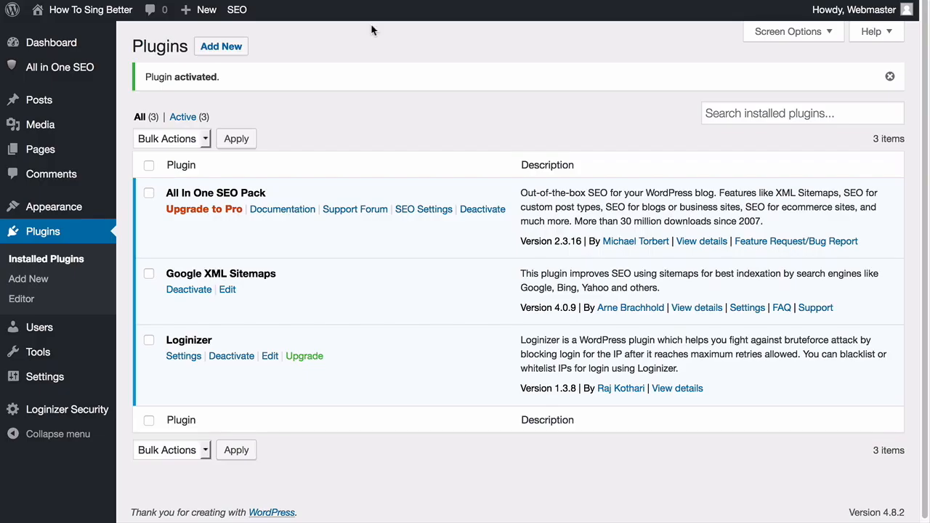
click(227, 56)
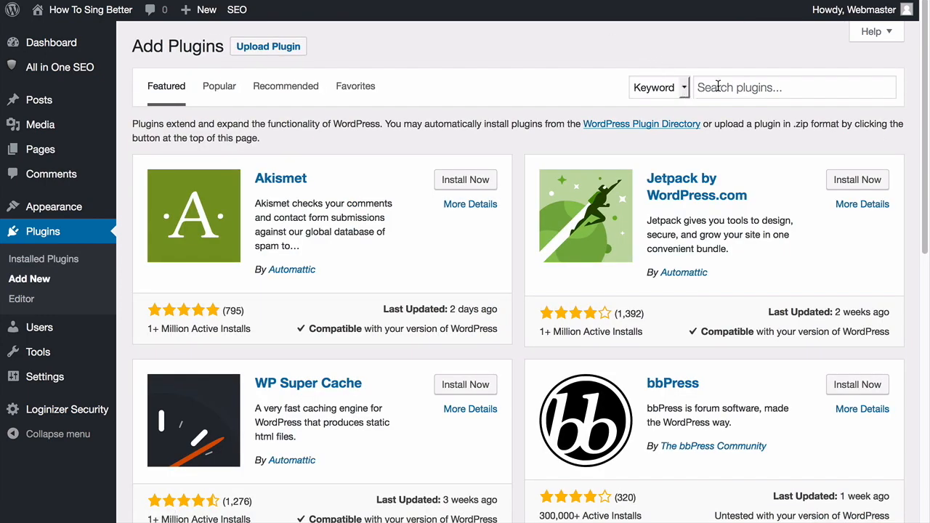
right_click(718, 87)
click(757, 141)
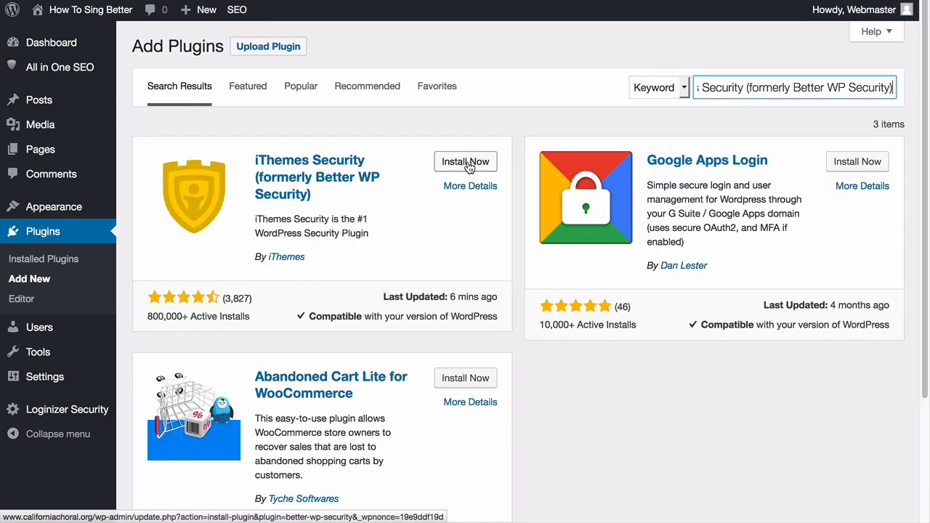
click(466, 162)
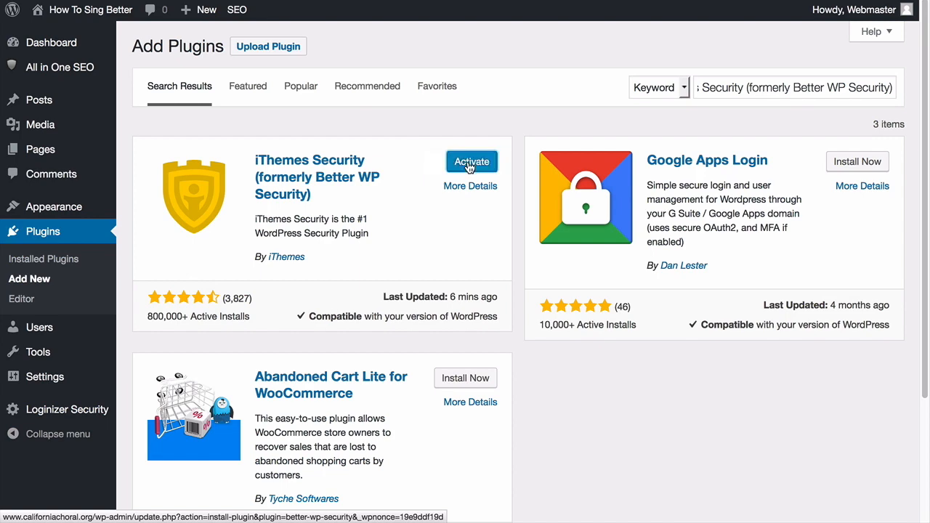
click(468, 164)
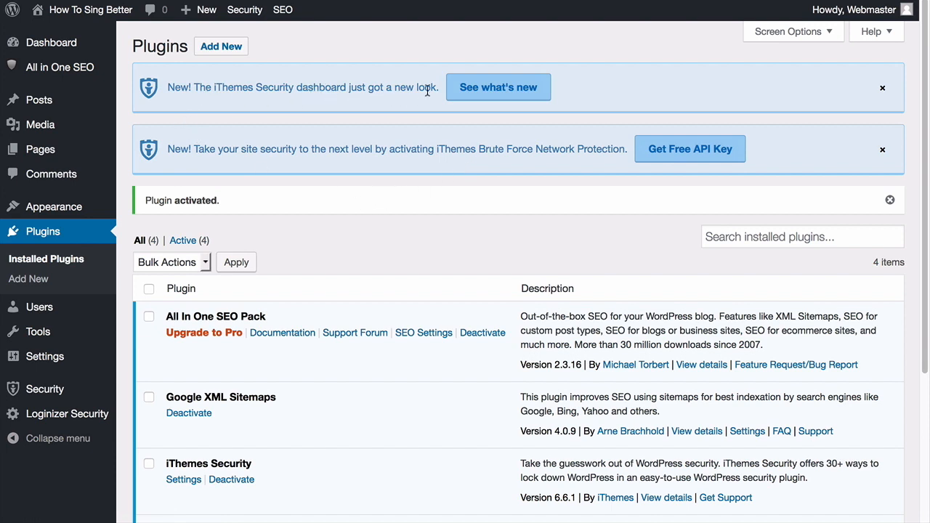
Dismiss the iThemes new-look and network protection notices
click(882, 88)
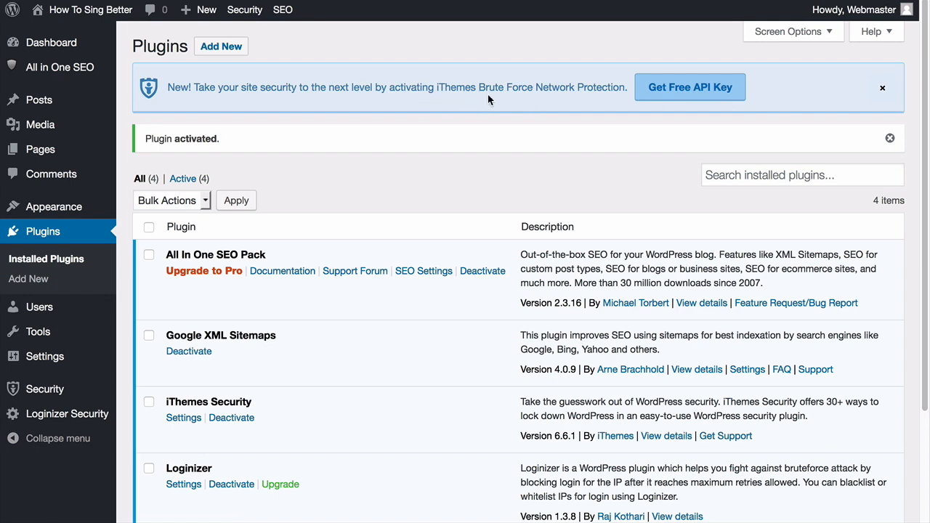
click(882, 91)
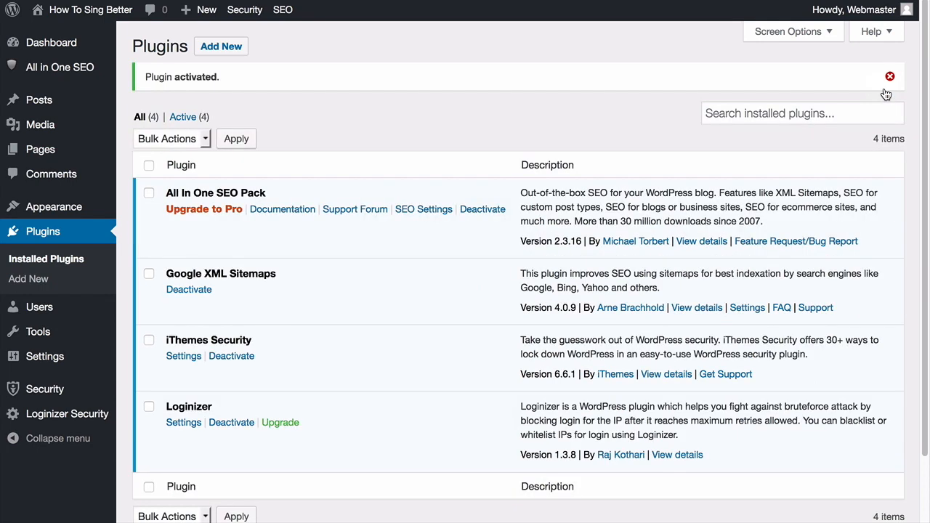
mouse_move(45, 395)
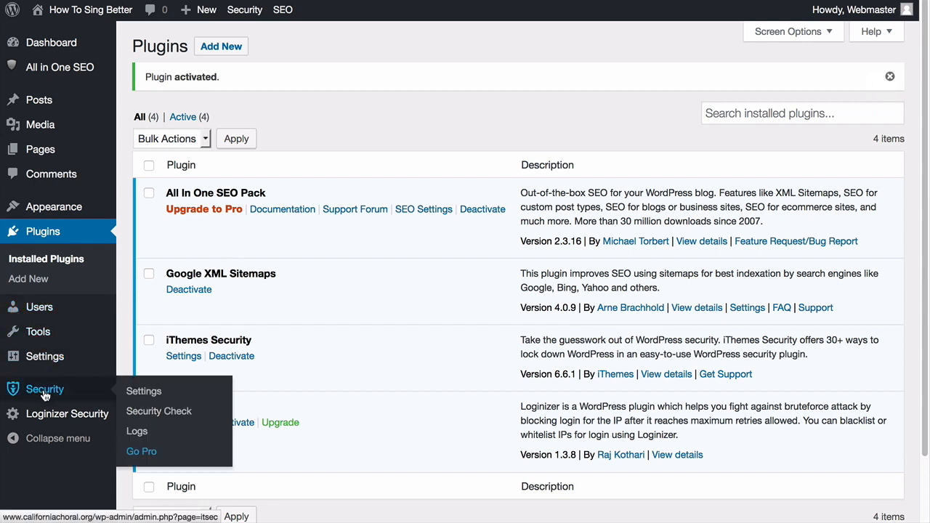
Run Secure Site from iThemes Security settings, close the results, and return to Plugins
click(149, 393)
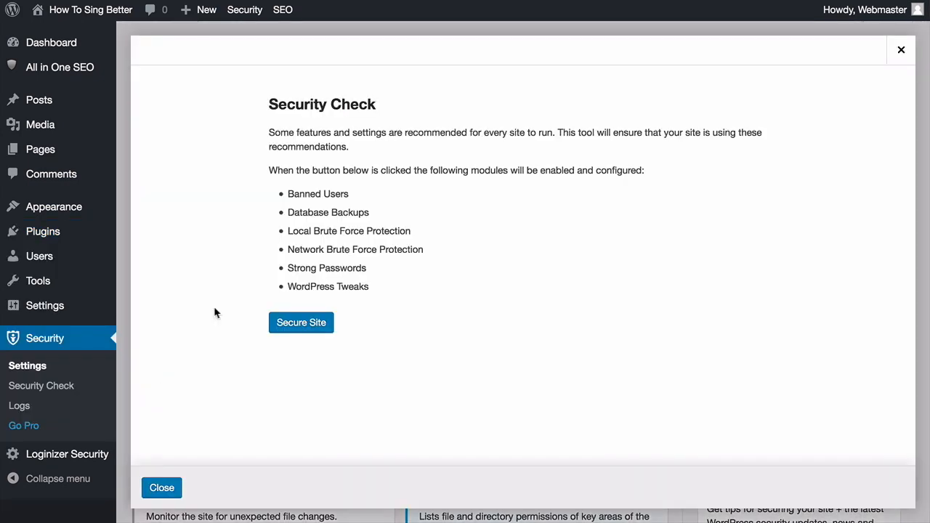
click(300, 324)
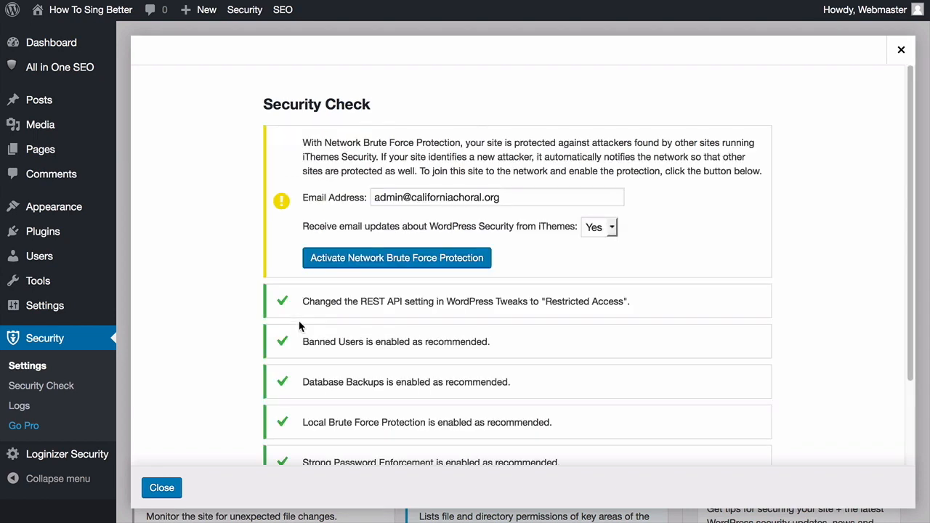
scroll(178, 373, down, 2)
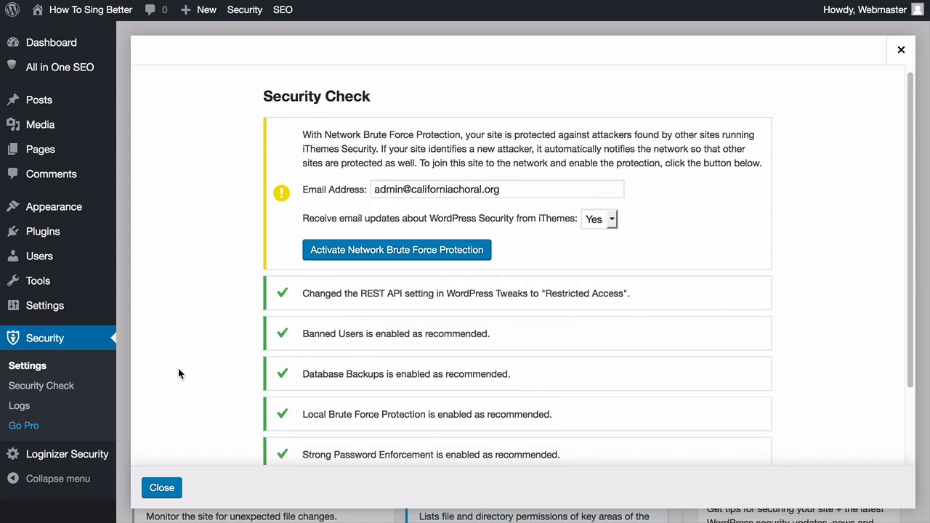
scroll(178, 373, up, 1)
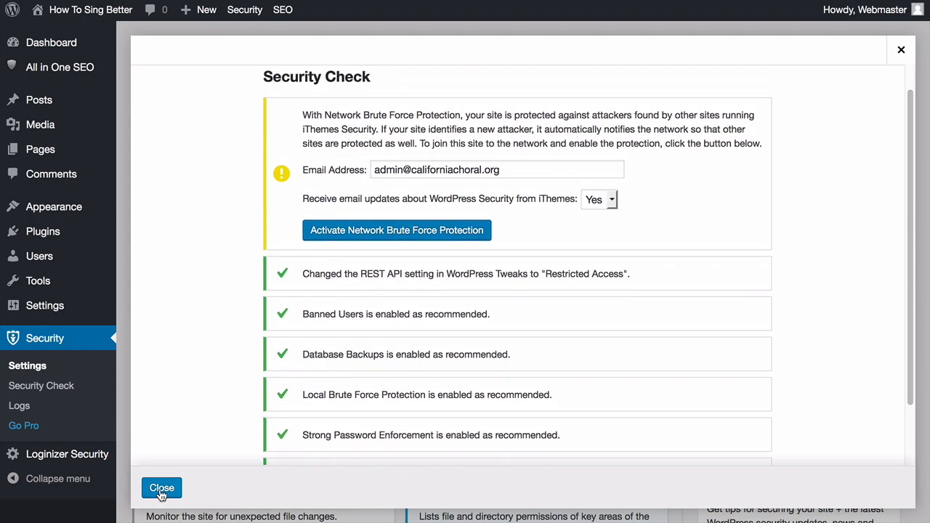
click(161, 490)
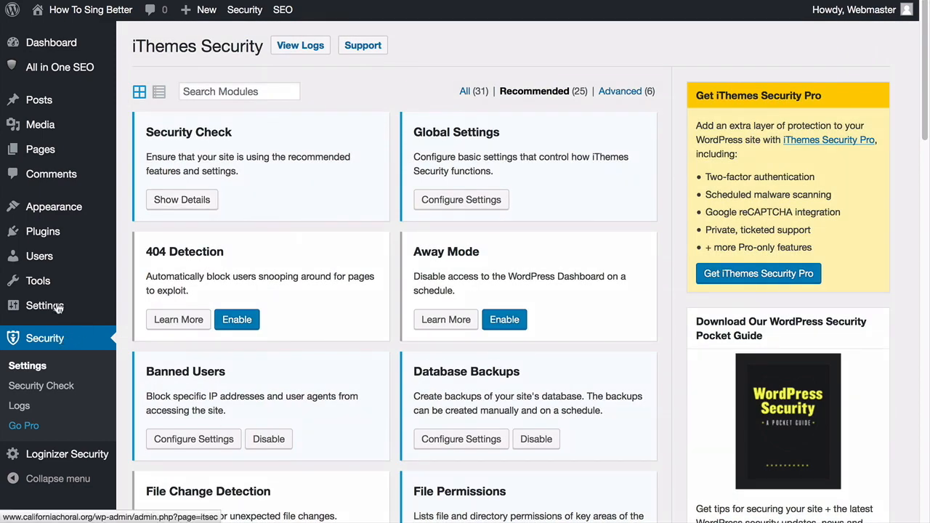
click(44, 234)
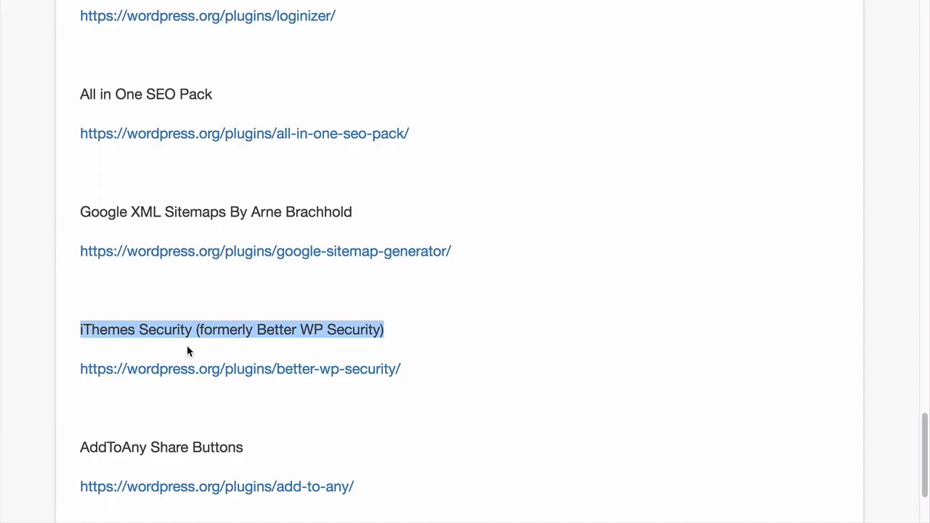
Copy 'AddToAny Share Buttons', then search for, install and activate it
scroll(189, 352, down, 1)
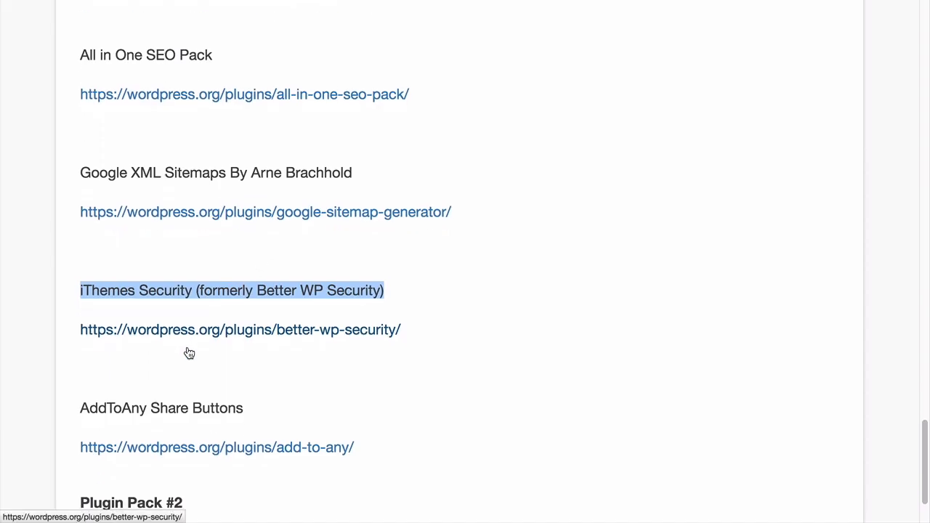
triple_click(103, 410)
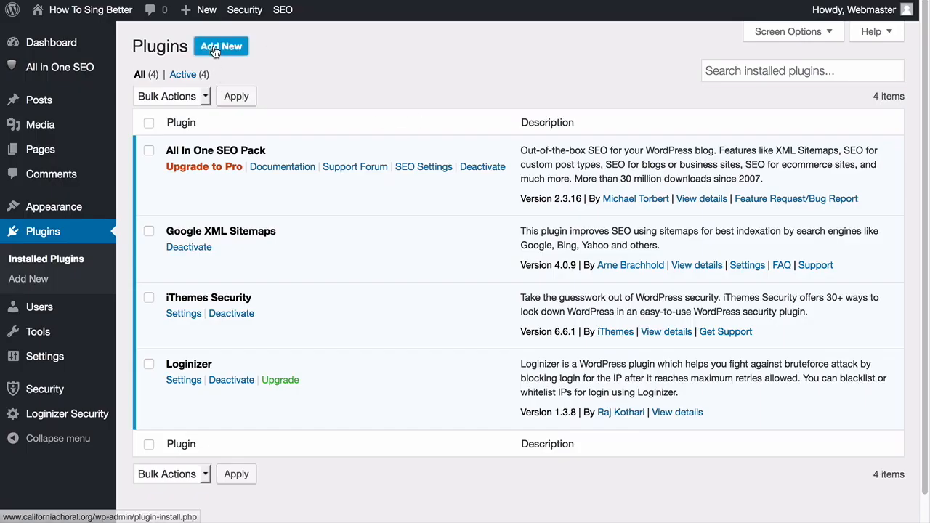
click(216, 48)
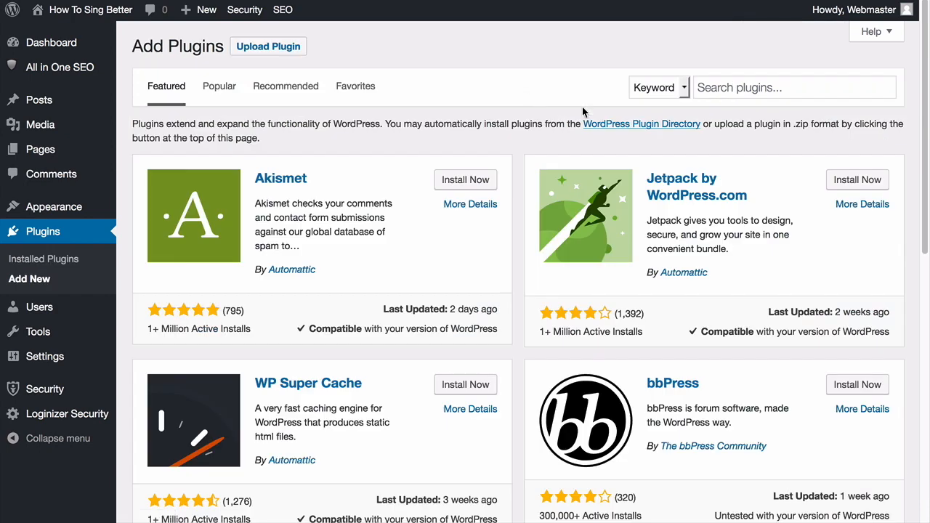
click(725, 86)
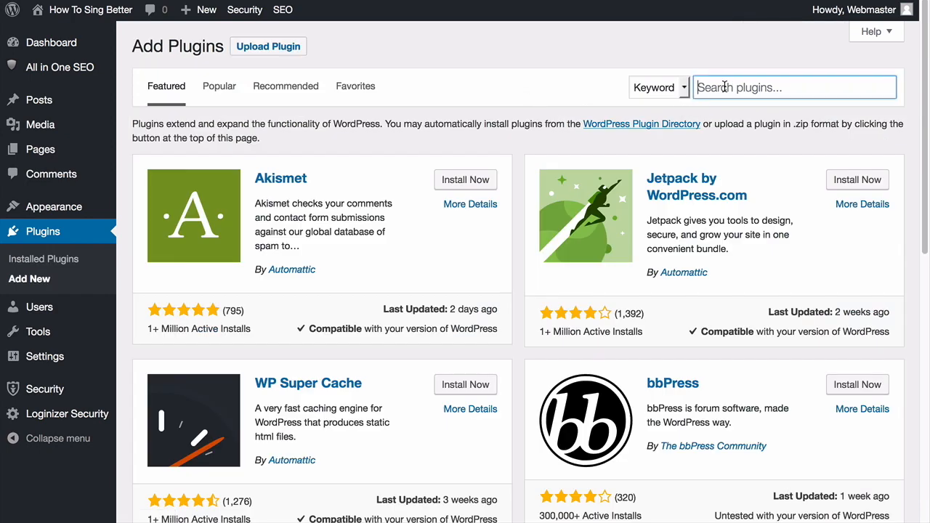
key(ctrl+v)
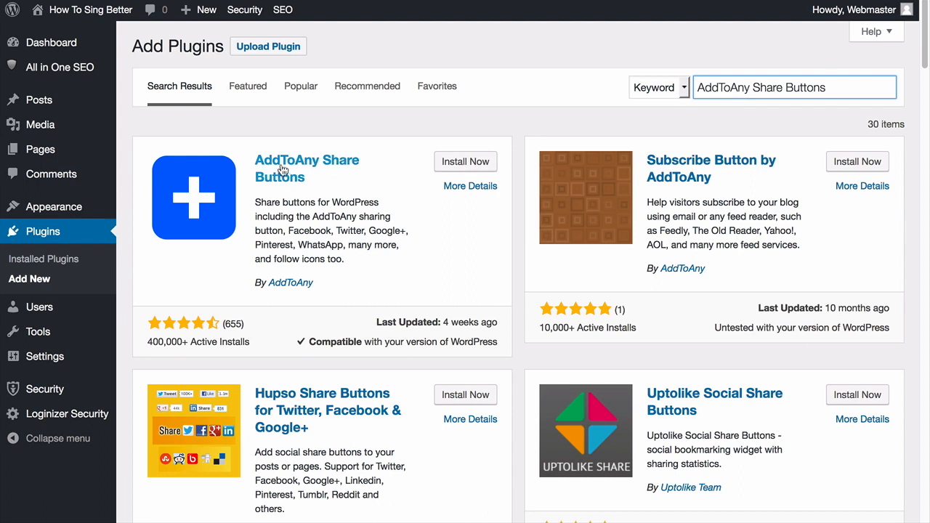
click(456, 163)
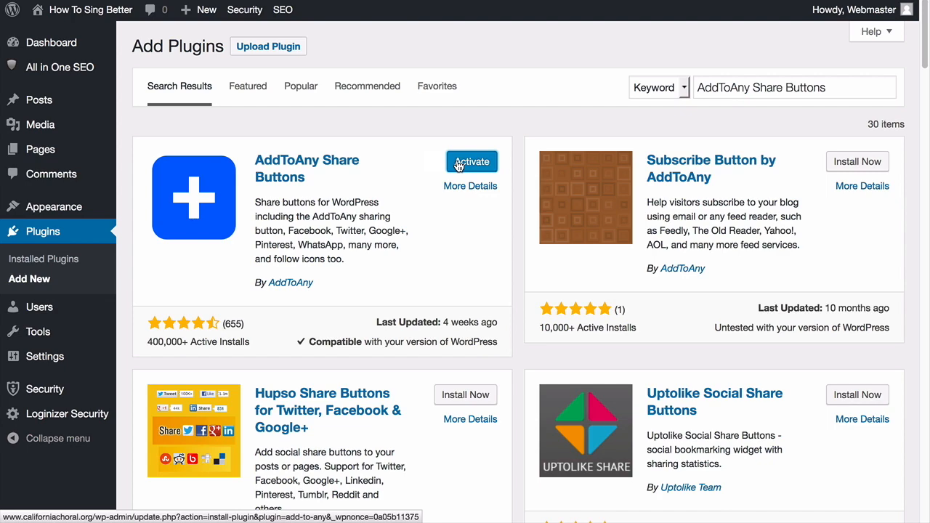
click(458, 164)
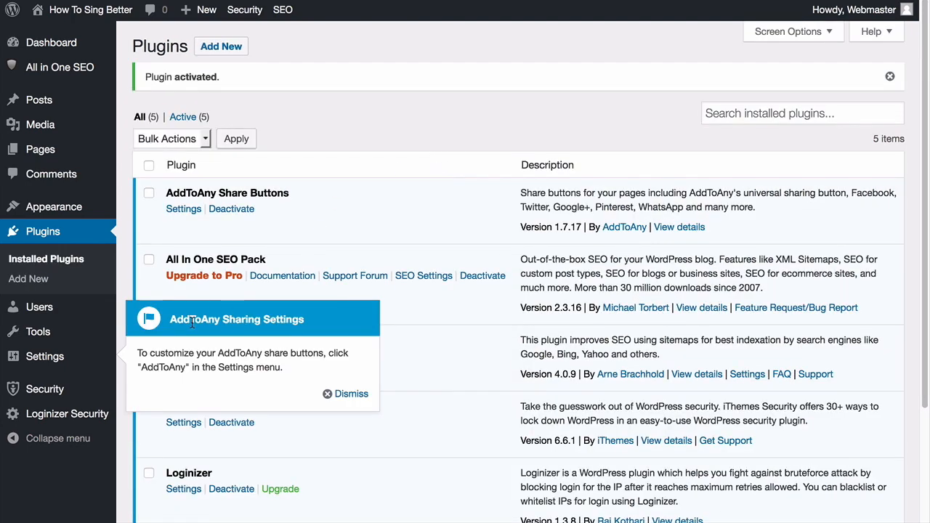
Save AddToAny's share settings unchanged at their defaults, then return to the installed-plugins list
click(346, 393)
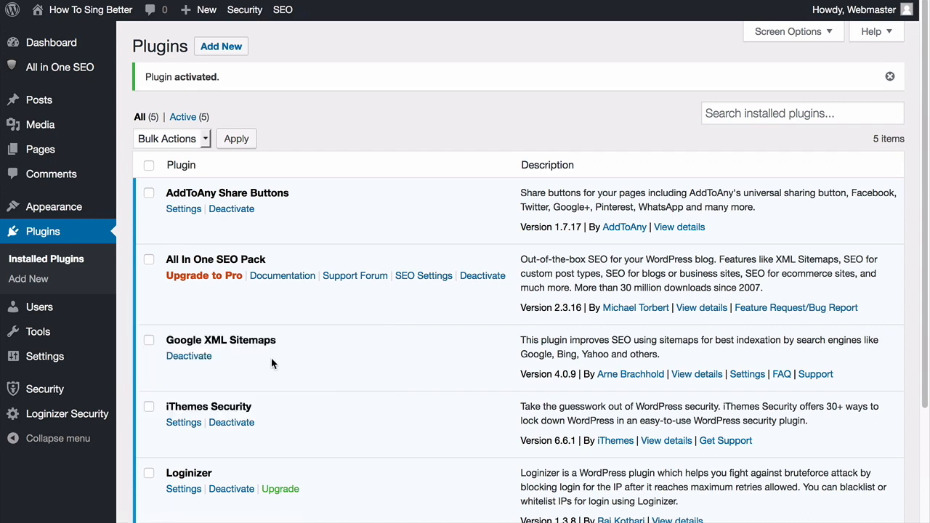
click(184, 210)
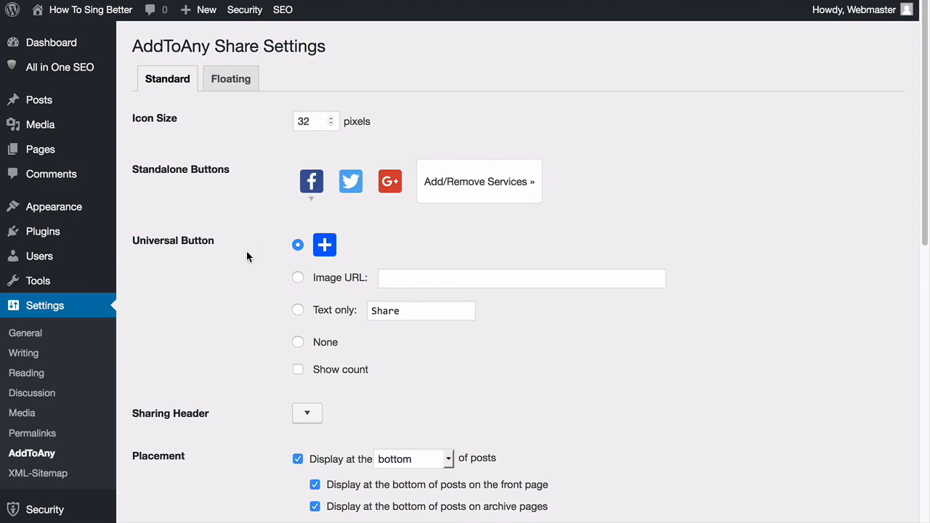
scroll(246, 257, down, 2)
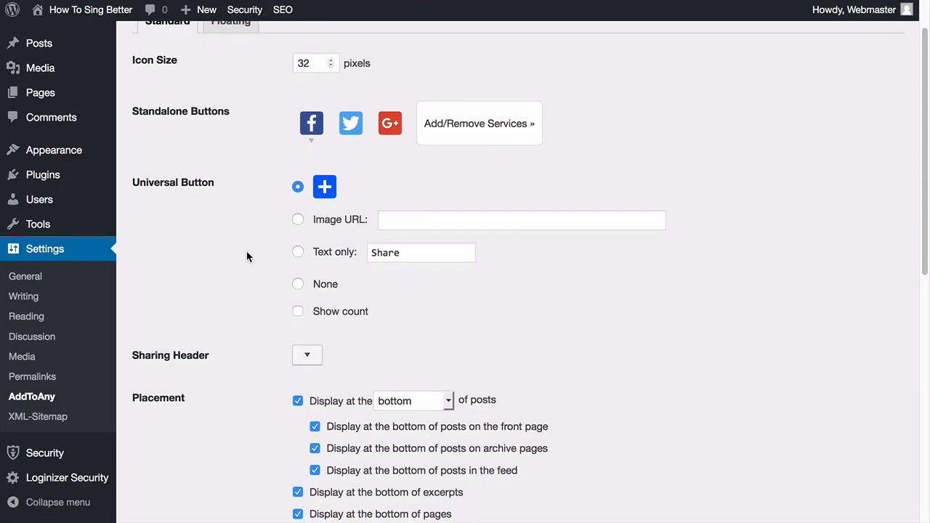
scroll(246, 257, down, 2)
scroll(247, 256, up, 2)
scroll(246, 257, up, 2)
scroll(247, 256, down, 8)
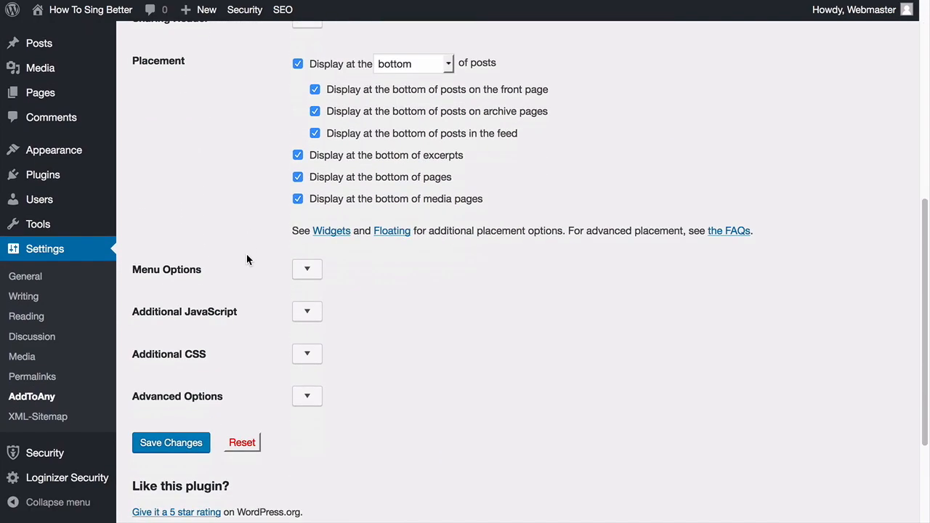
scroll(247, 259, down, 4)
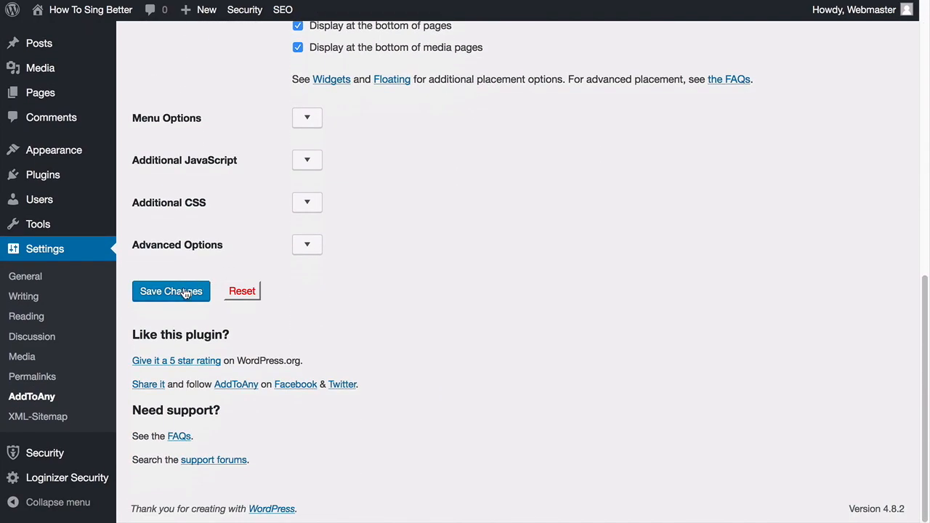
click(184, 297)
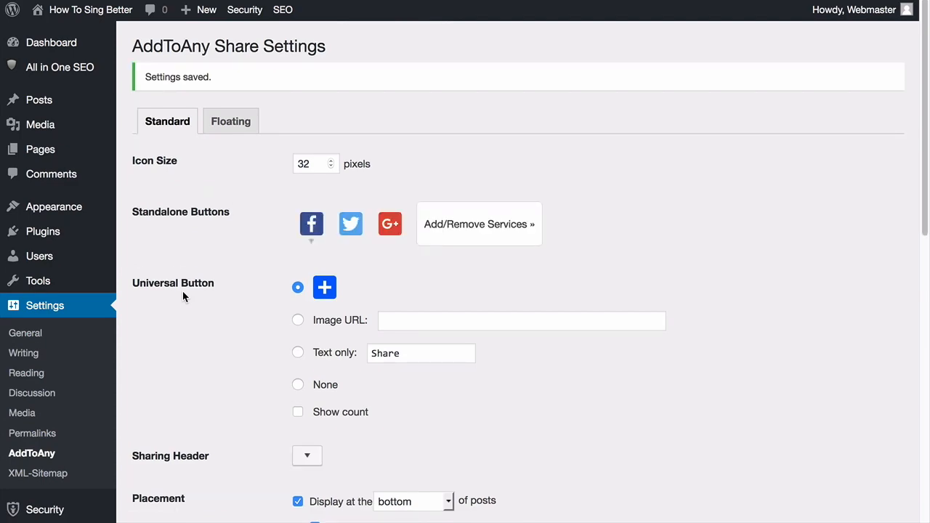
click(48, 233)
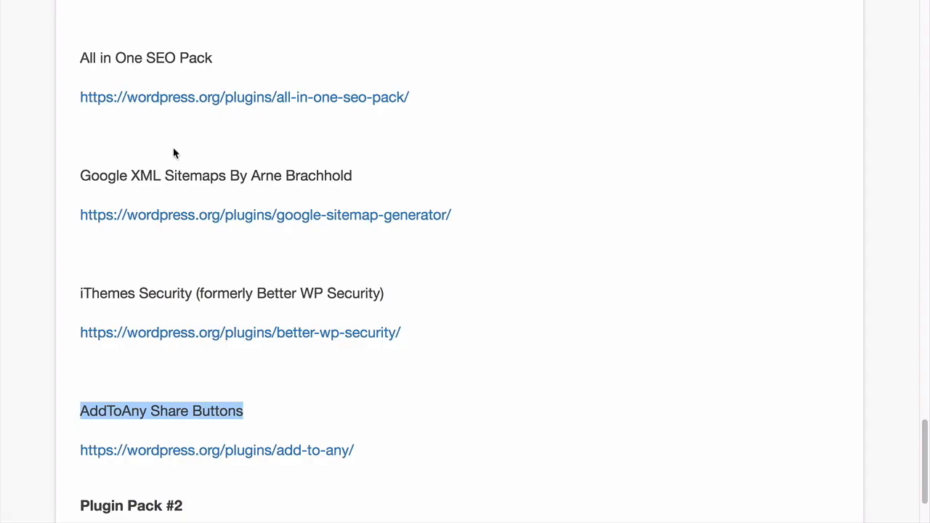
scroll(174, 152, up, 5)
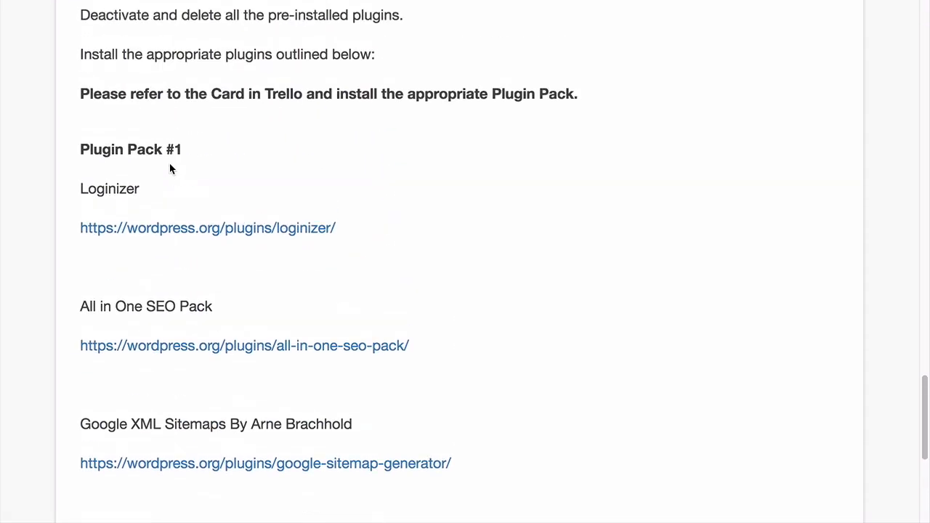
scroll(111, 203, down, 3)
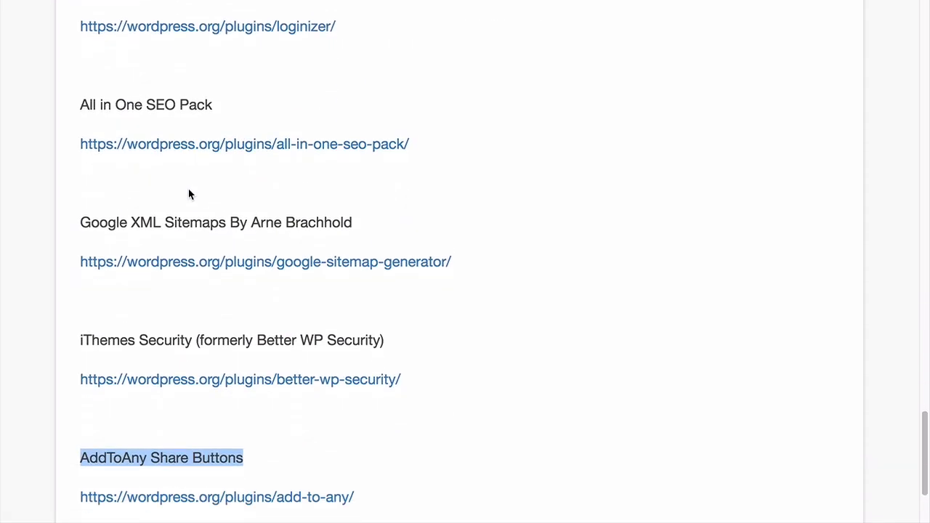
scroll(222, 195, down, 1)
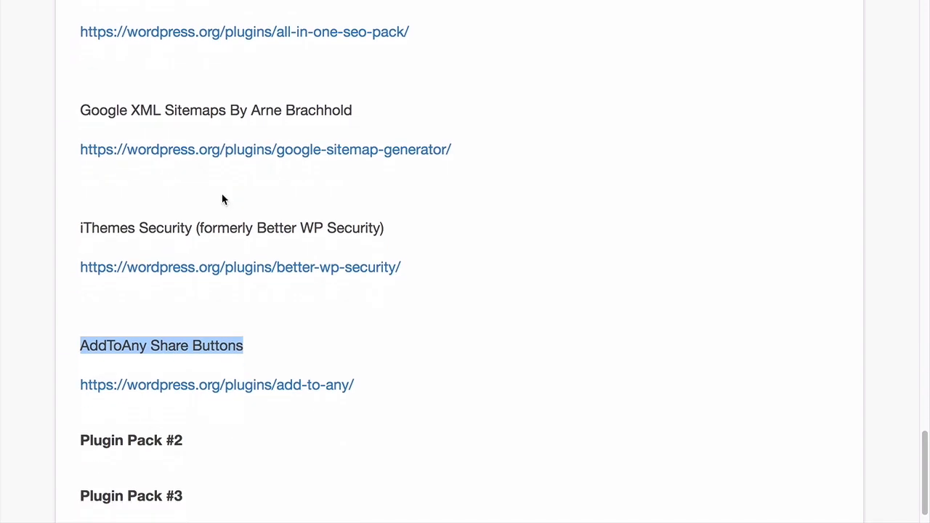
scroll(218, 174, down, 1)
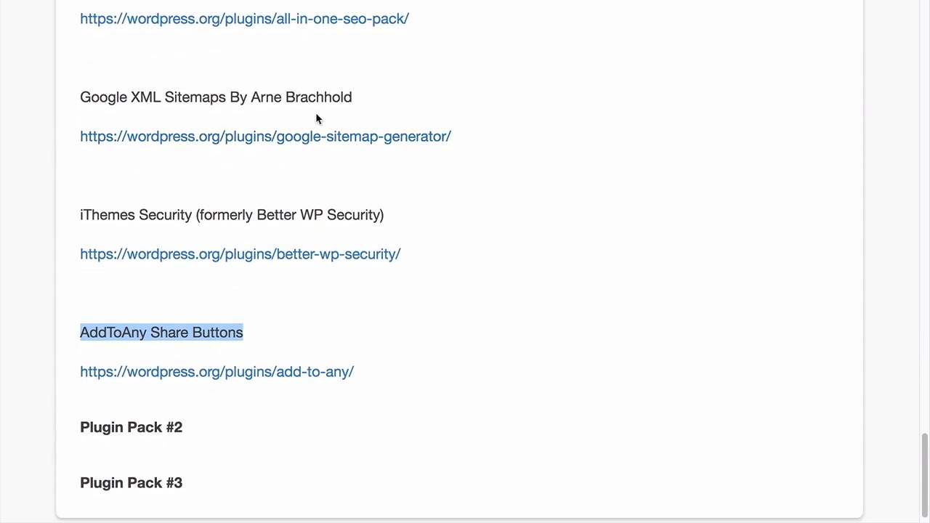
click(165, 210)
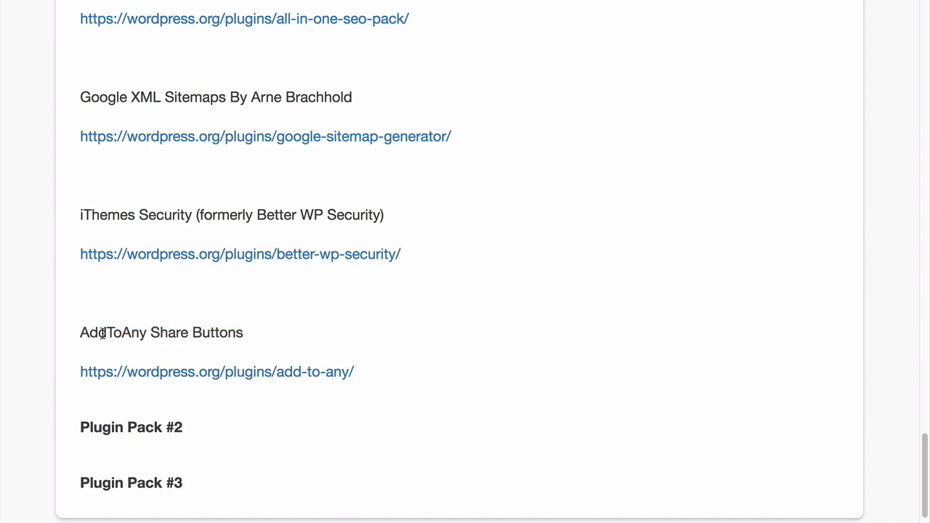
scroll(193, 338, up, 2)
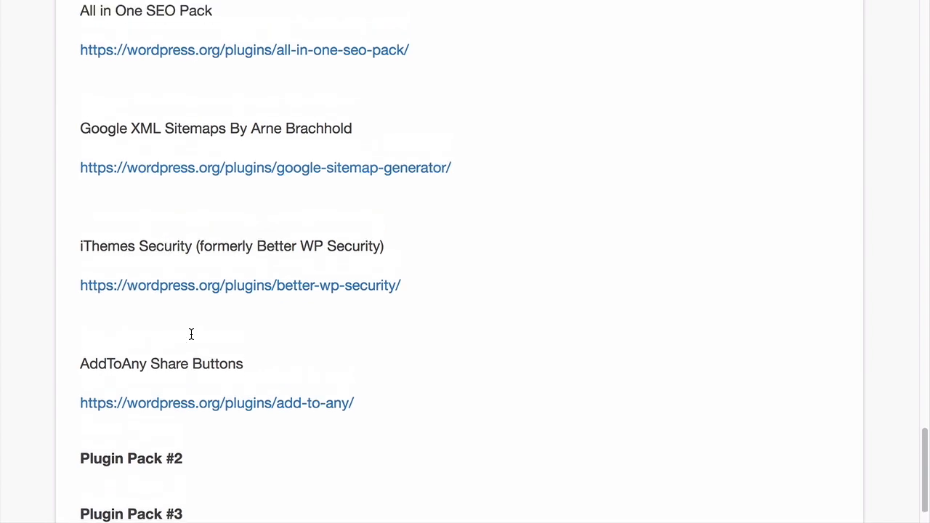
scroll(191, 339, up, 1)
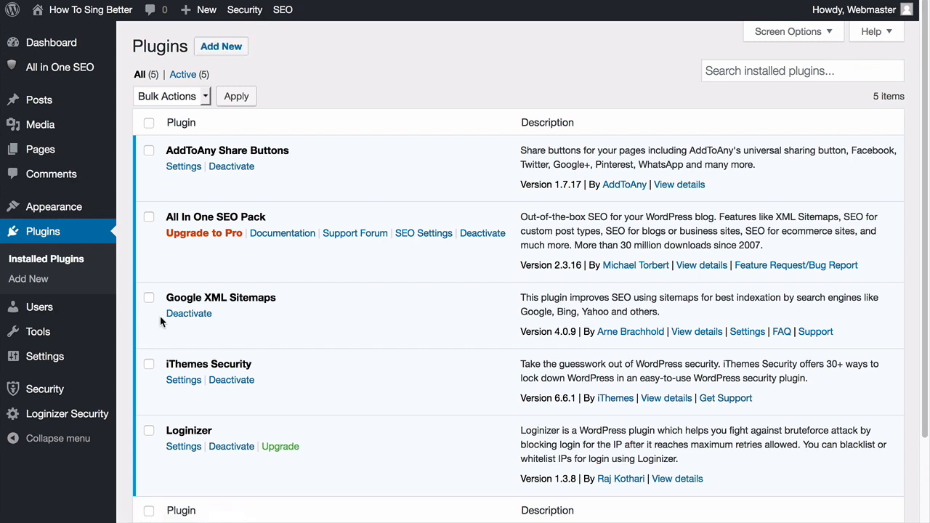
scroll(160, 318, down, 1)
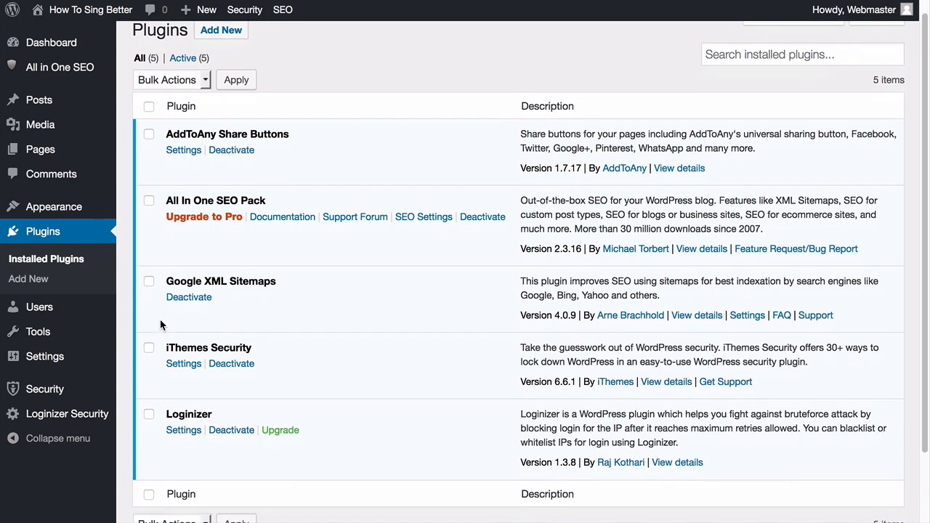
scroll(160, 325, up, 1)
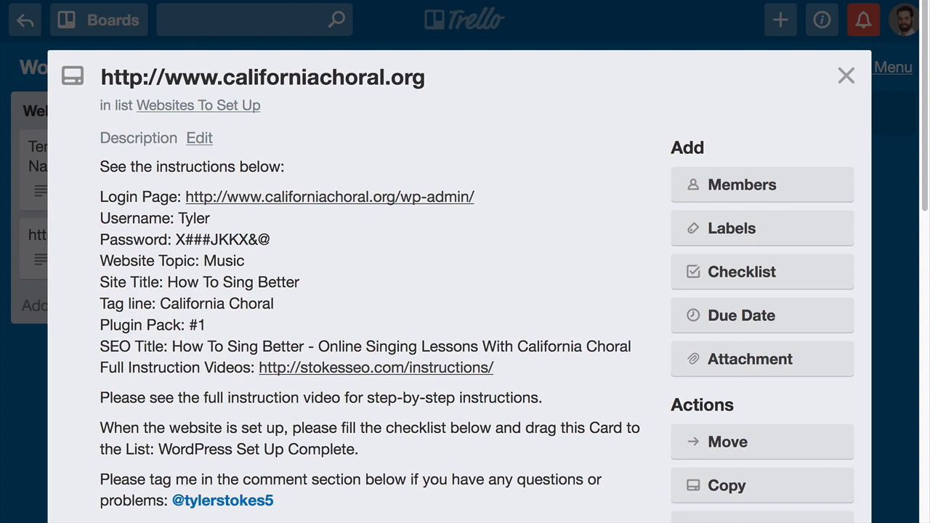
Open the Website Set Up Instructions page from the card and bring up the Plugin Pack #1 list
click(336, 372)
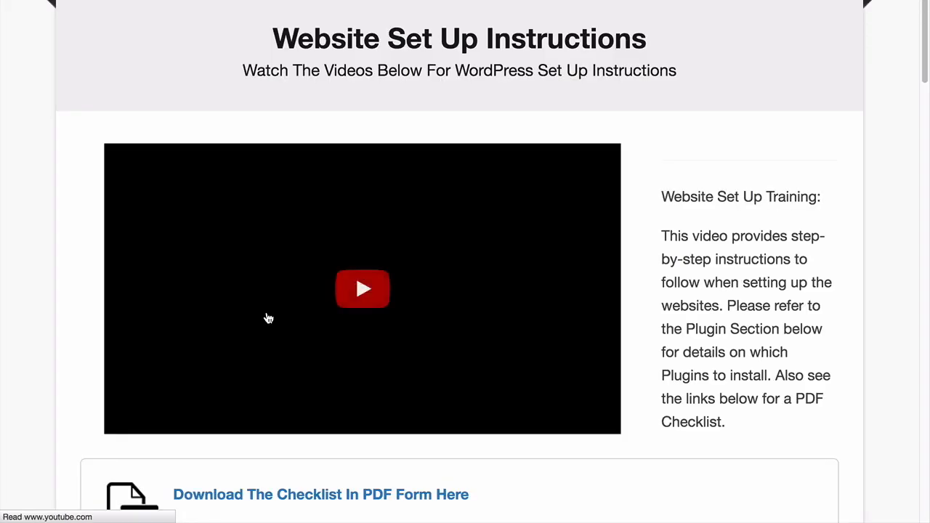
scroll(267, 317, down, 15)
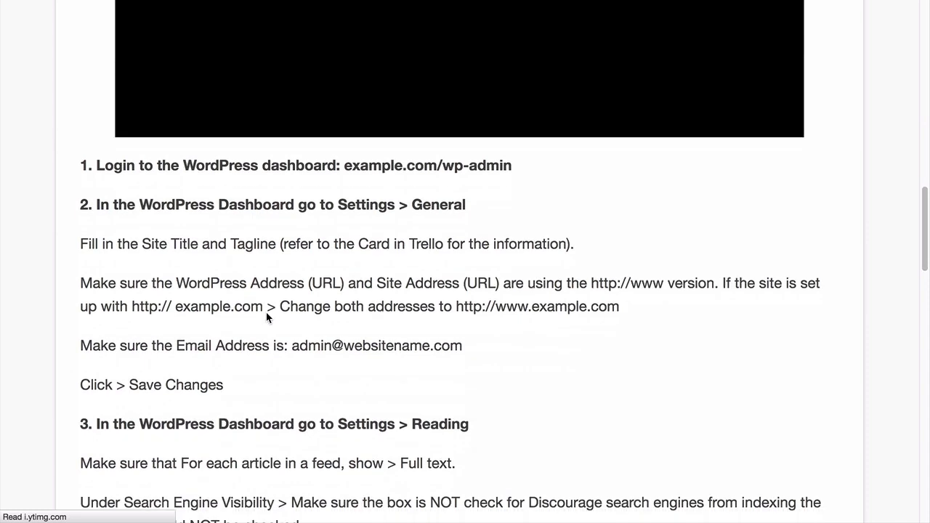
scroll(266, 312, down, 20)
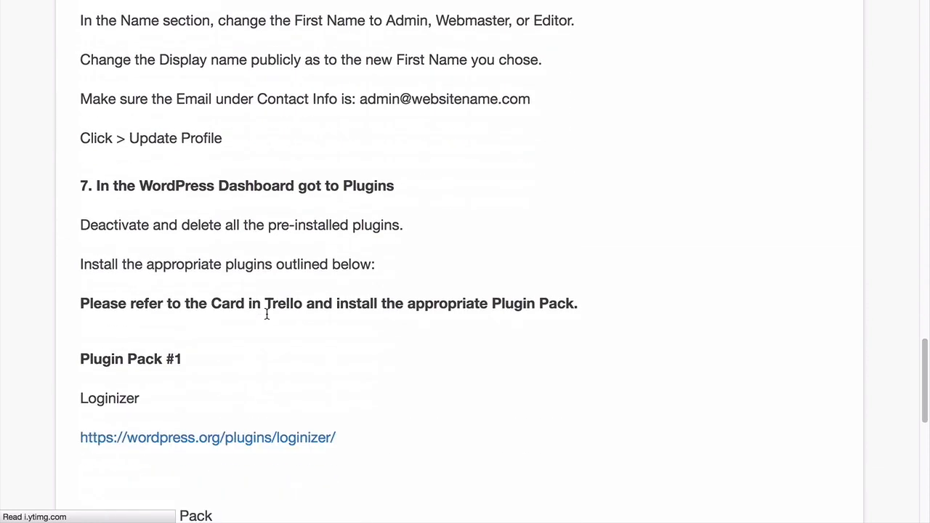
scroll(267, 314, down, 5)
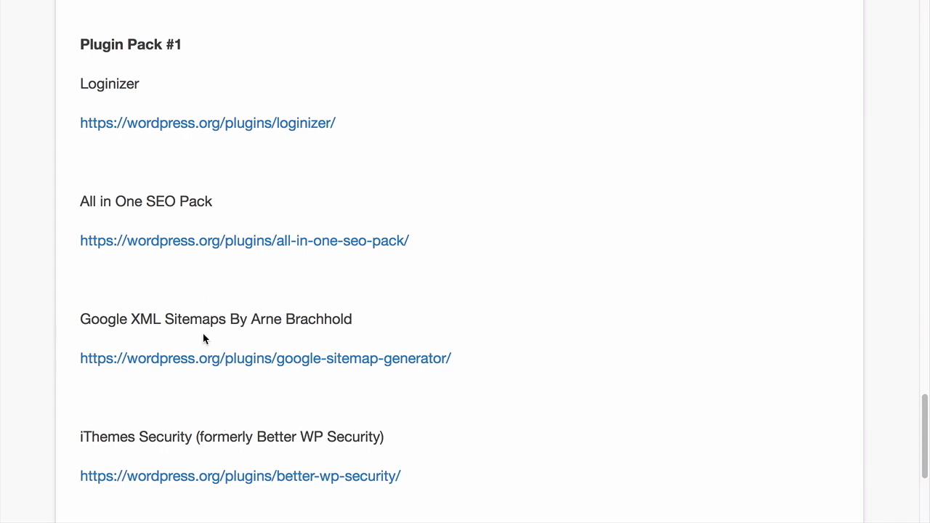
scroll(185, 332, down, 1)
scroll(186, 320, up, 1)
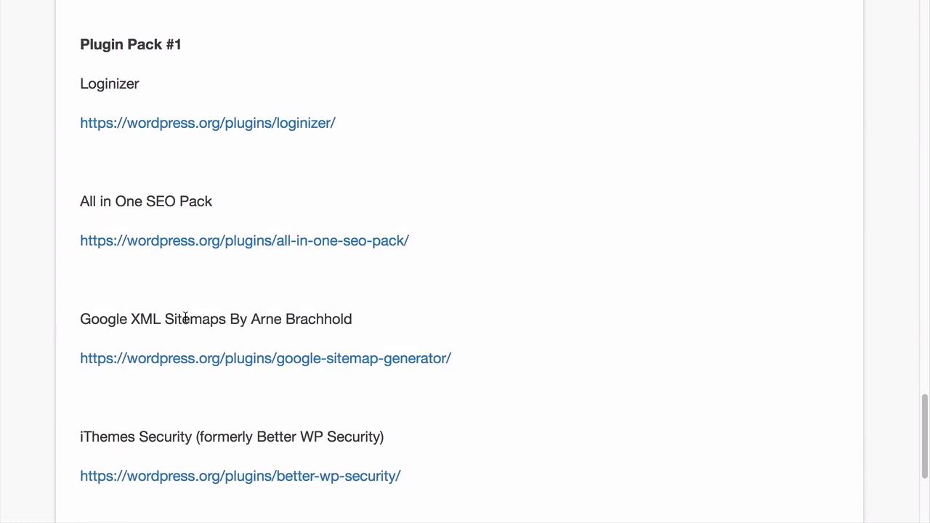